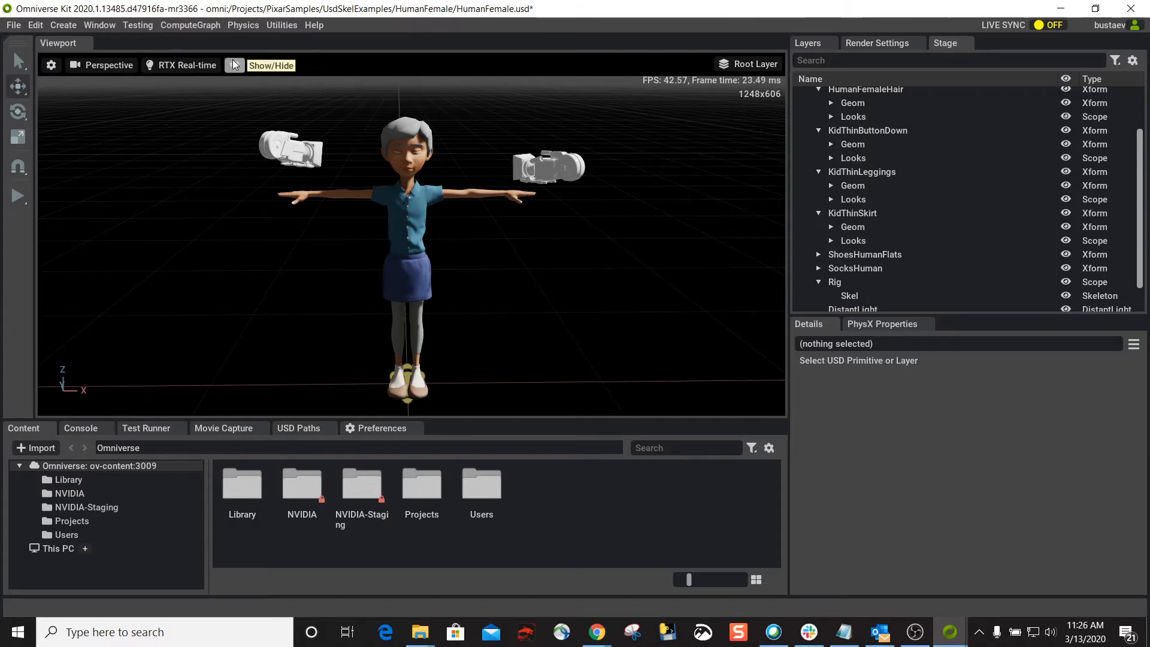
Hide the Resolution readout in the viewport's HUD stats, toggling Fps and Layer off and back on.
left_click(233, 59)
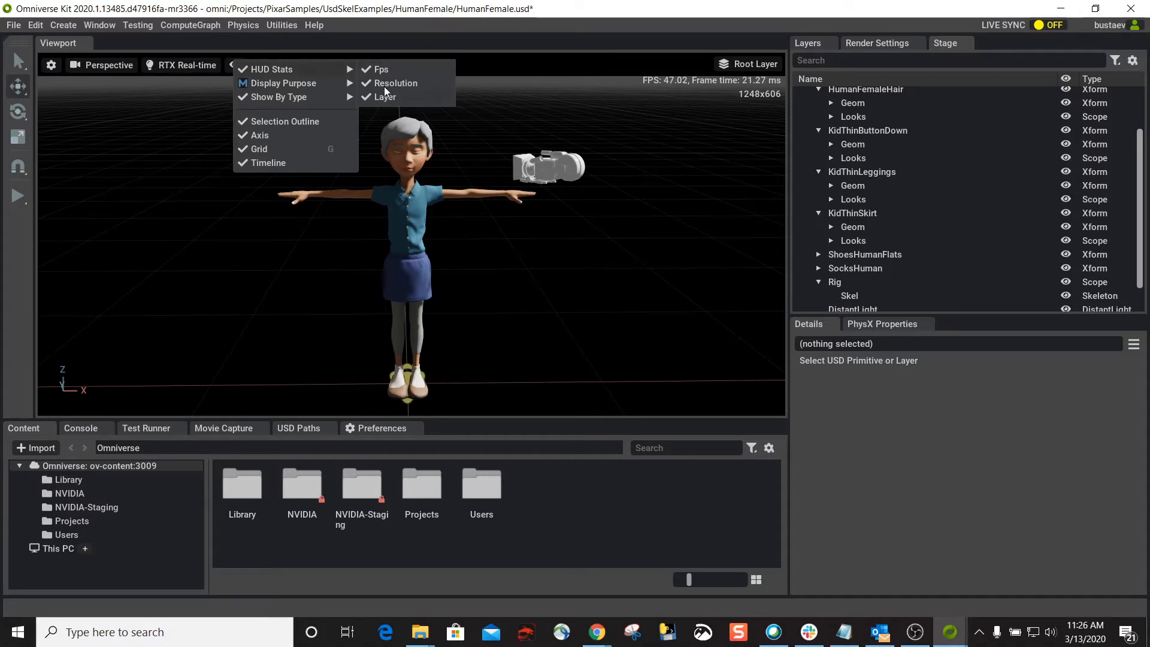
mouse_move(268, 96)
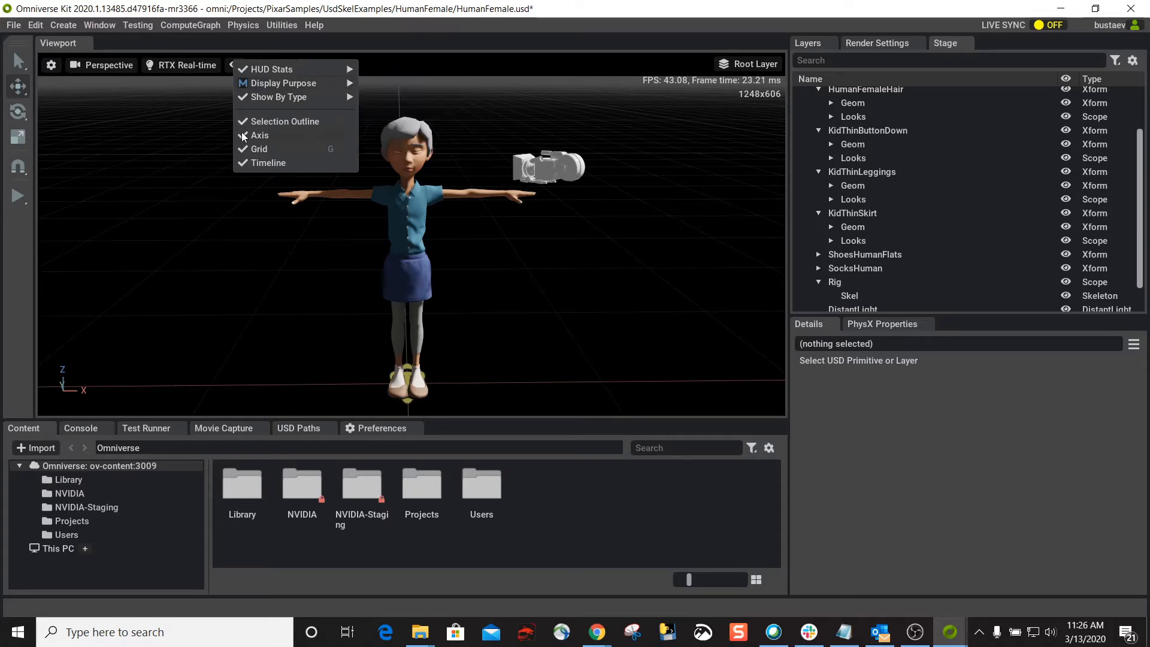
mouse_move(341, 68)
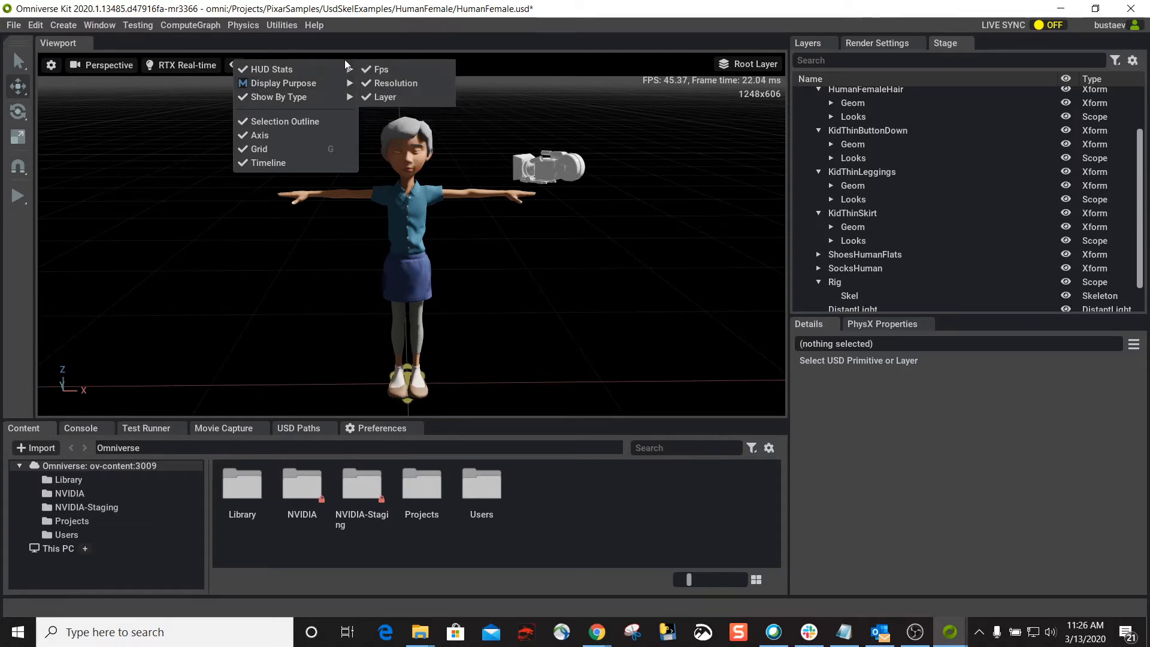
left_click(391, 68)
left_click(400, 96)
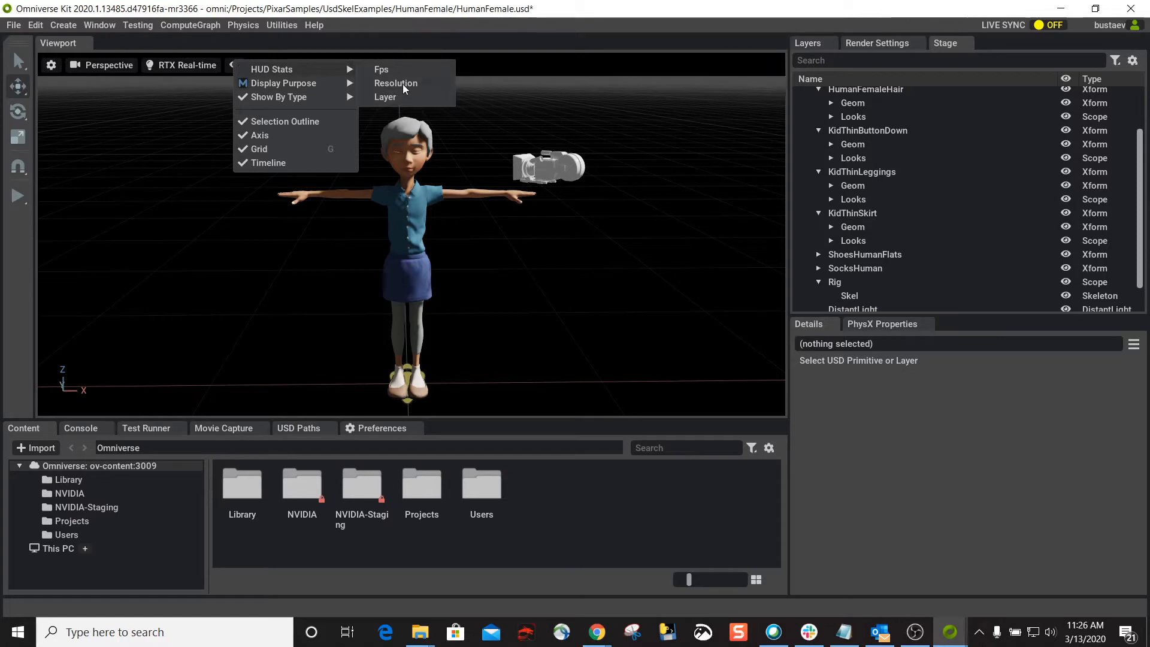
left_click(403, 70)
left_click(400, 95)
left_click(368, 84)
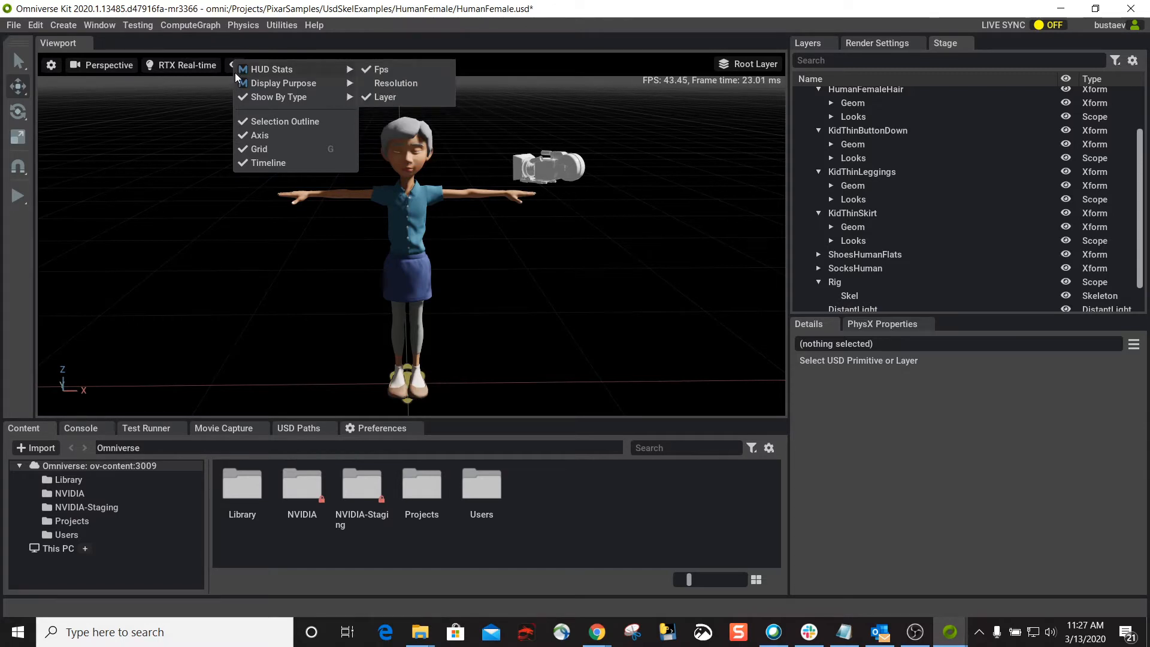
left_click(207, 109)
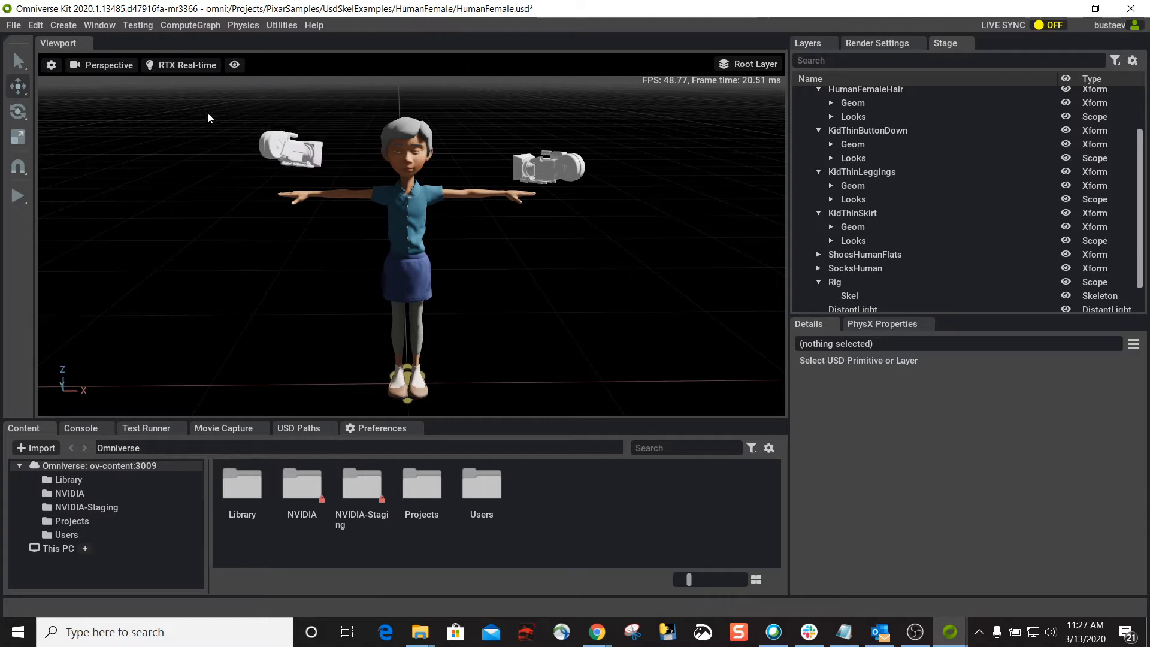
Toggle the whole HUD Stats group in the viewport, ending with Fps, Resolution and Layer all shown.
left_click(234, 68)
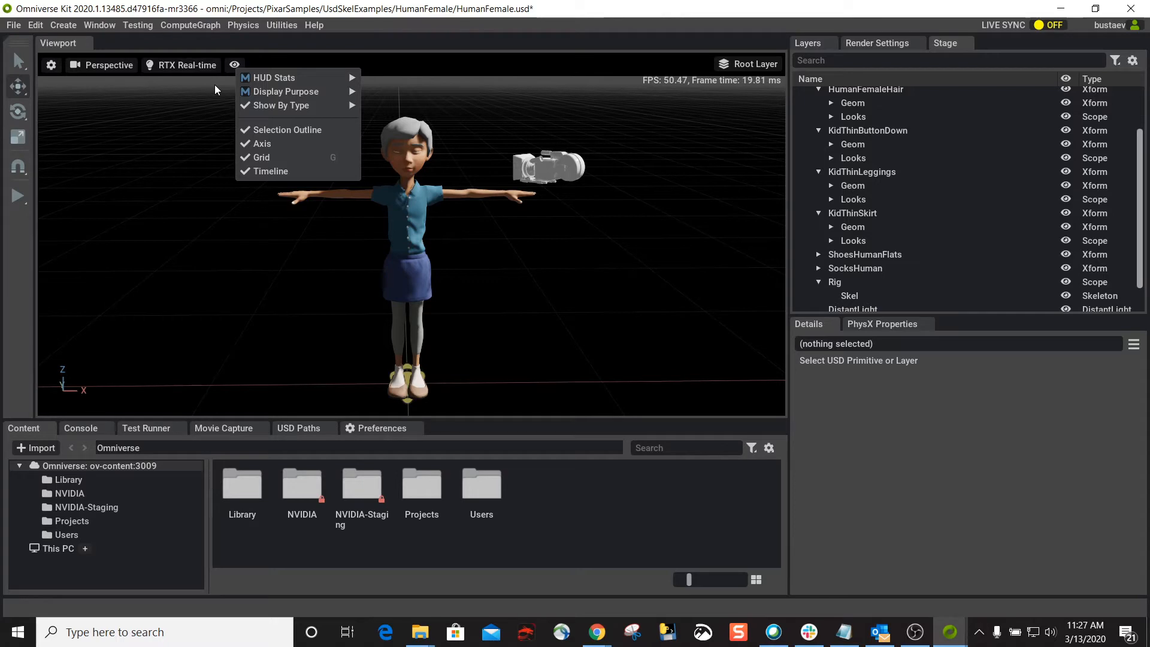
mouse_move(248, 76)
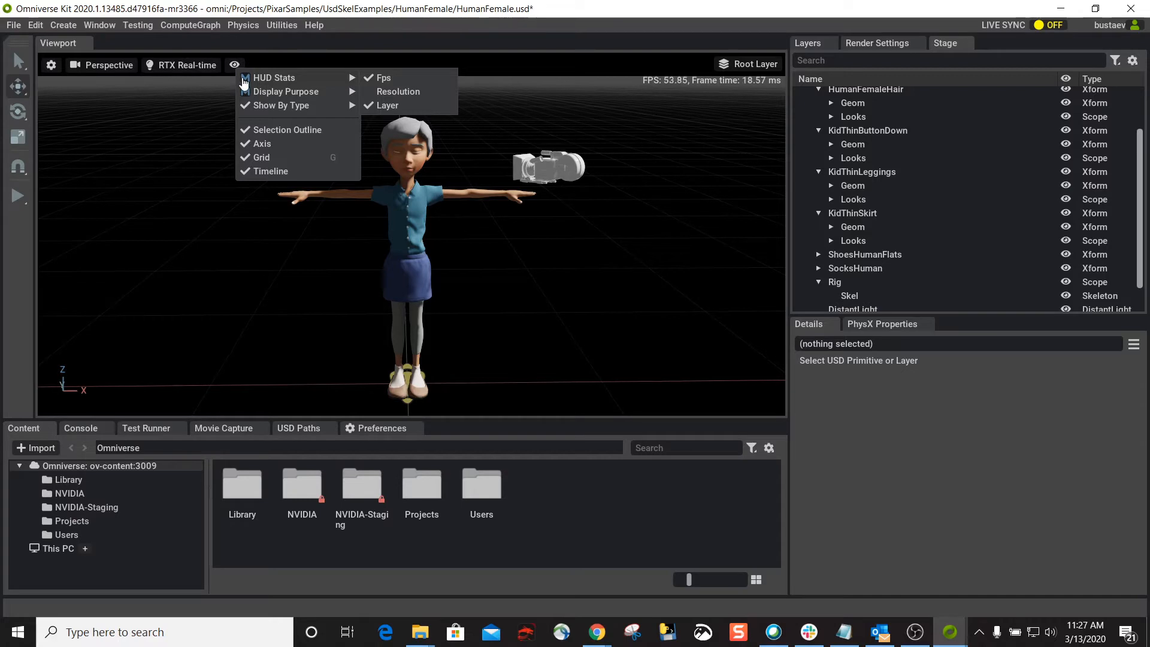
left_click(243, 79)
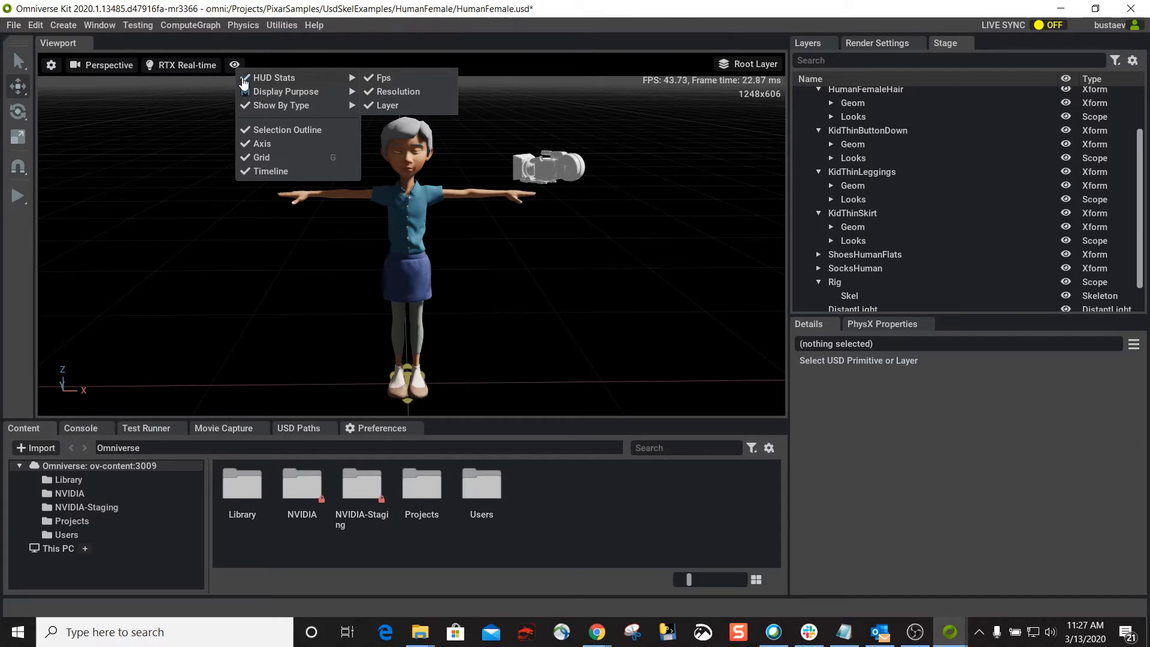
left_click(244, 79)
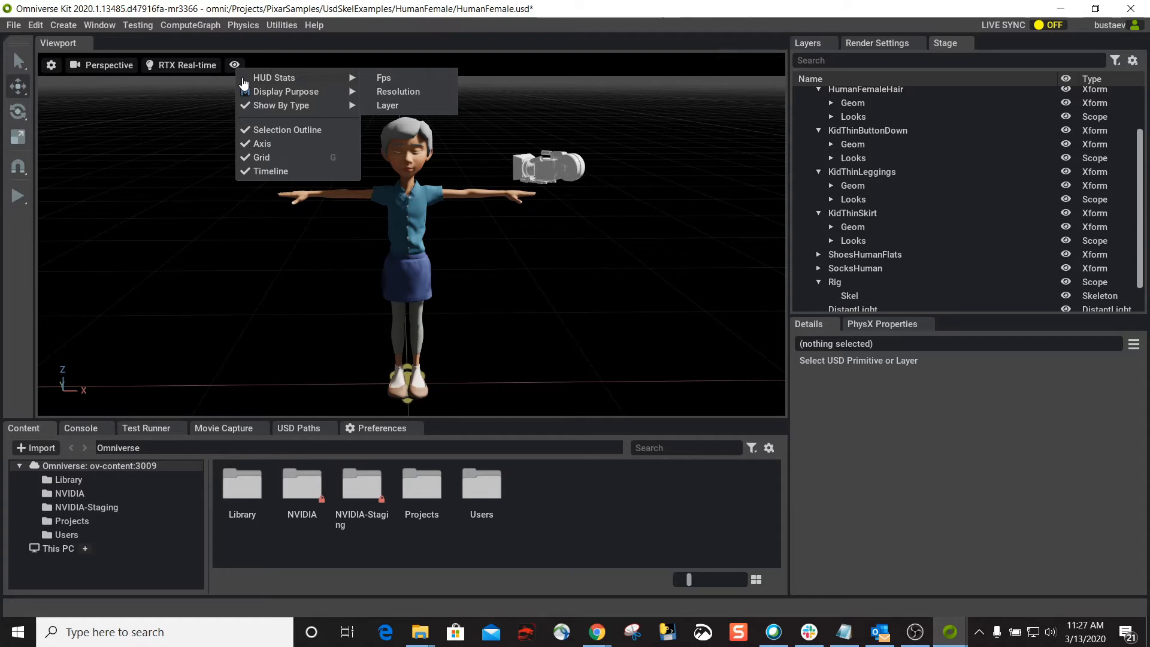
left_click(244, 80)
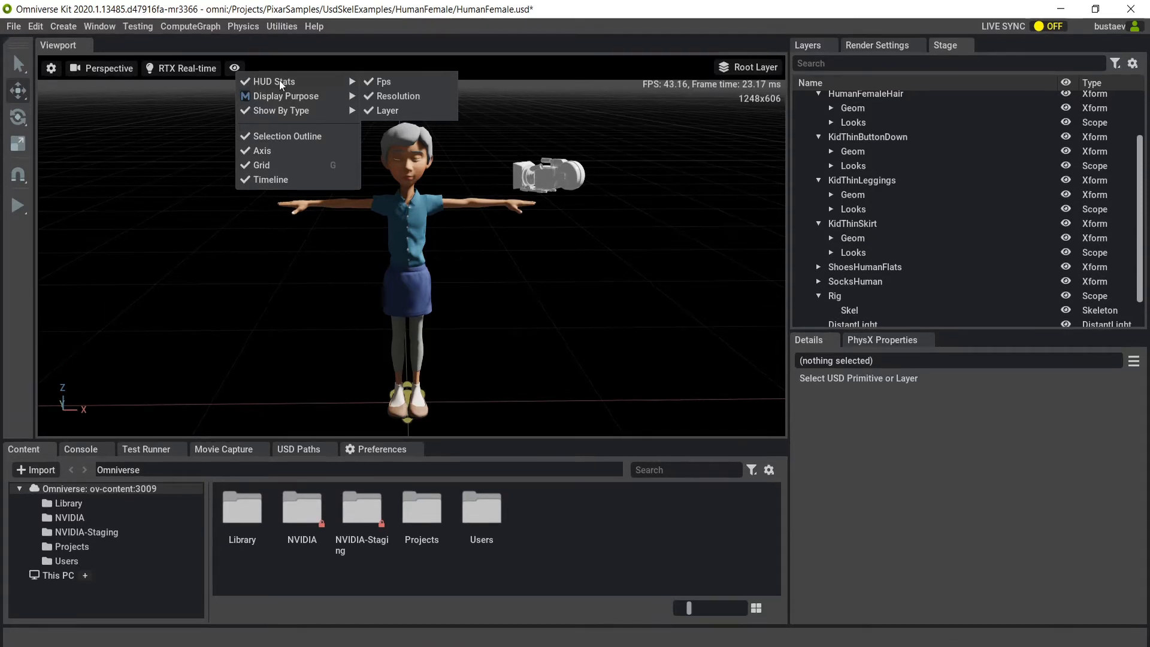
Review the Display Purpose options available for the viewport.
mouse_move(285, 96)
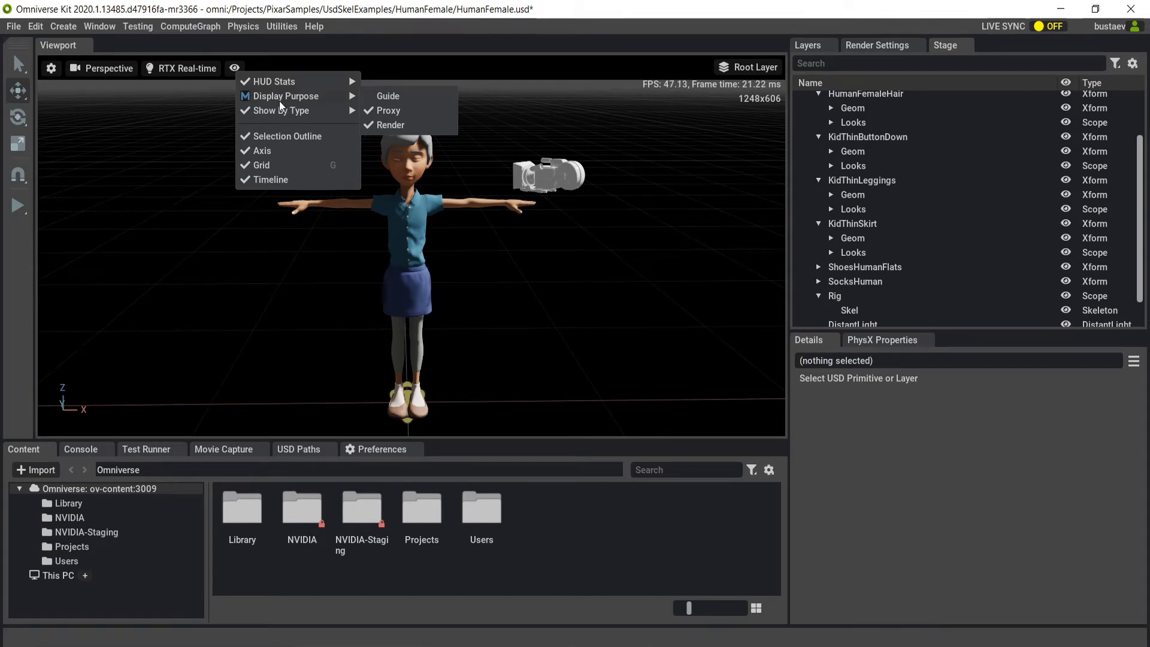
left_click(39, 25)
left_click(39, 25)
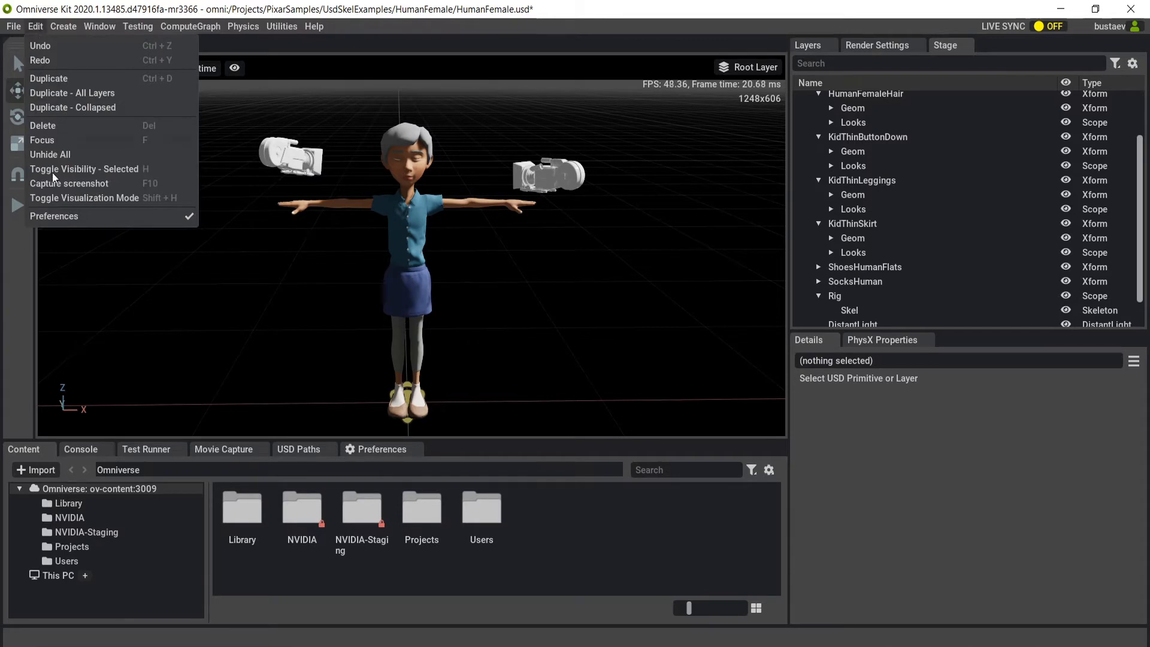
left_click(267, 95)
left_click(234, 68)
mouse_move(253, 87)
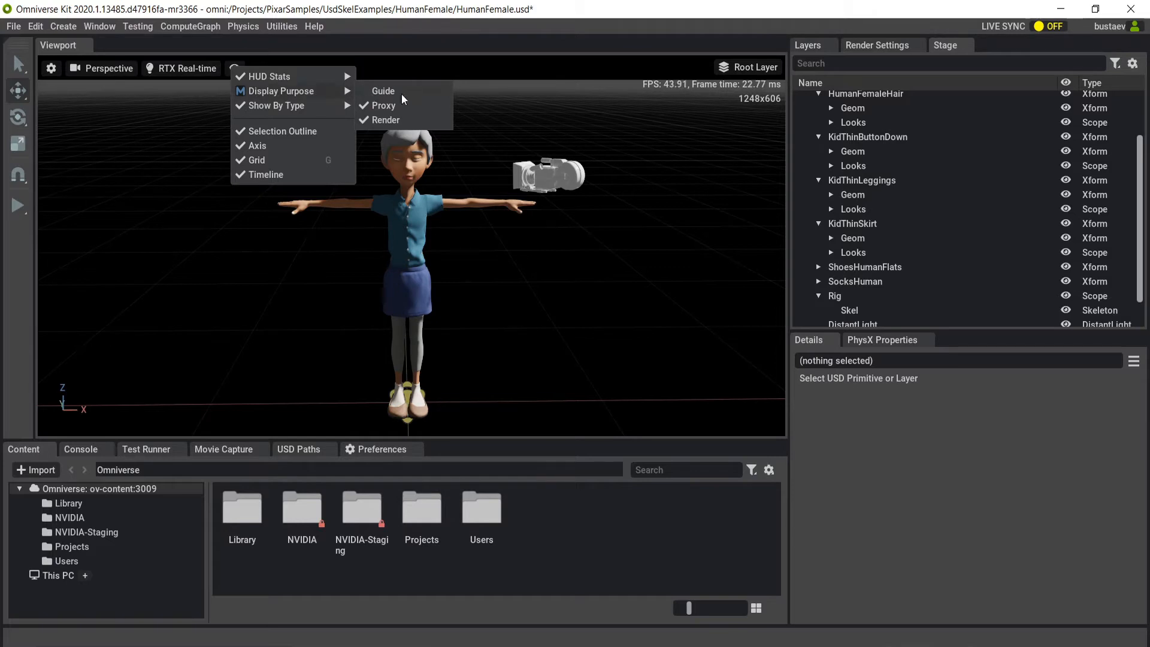
left_click(484, 142)
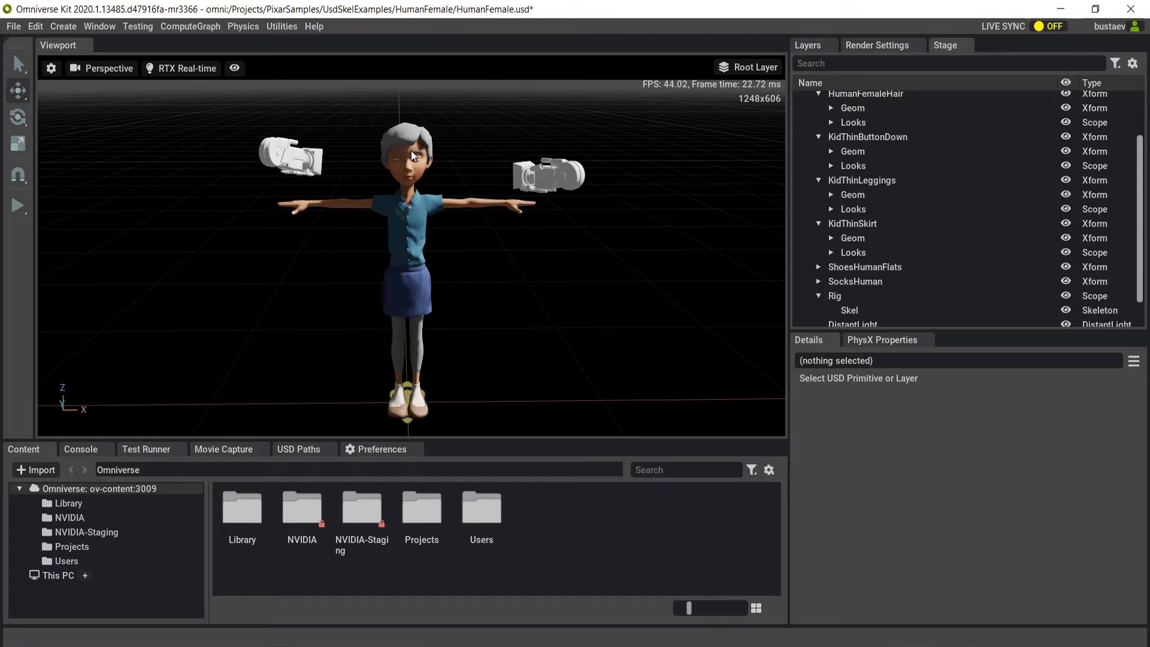
Select the character's parts in the viewport with a selection box and set their purpose to render.
mouse_move(411, 150)
left_mouse_down("alt")
mouse_move(403, 182)
mouse_move(419, 152)
left_mouse_up("alt")
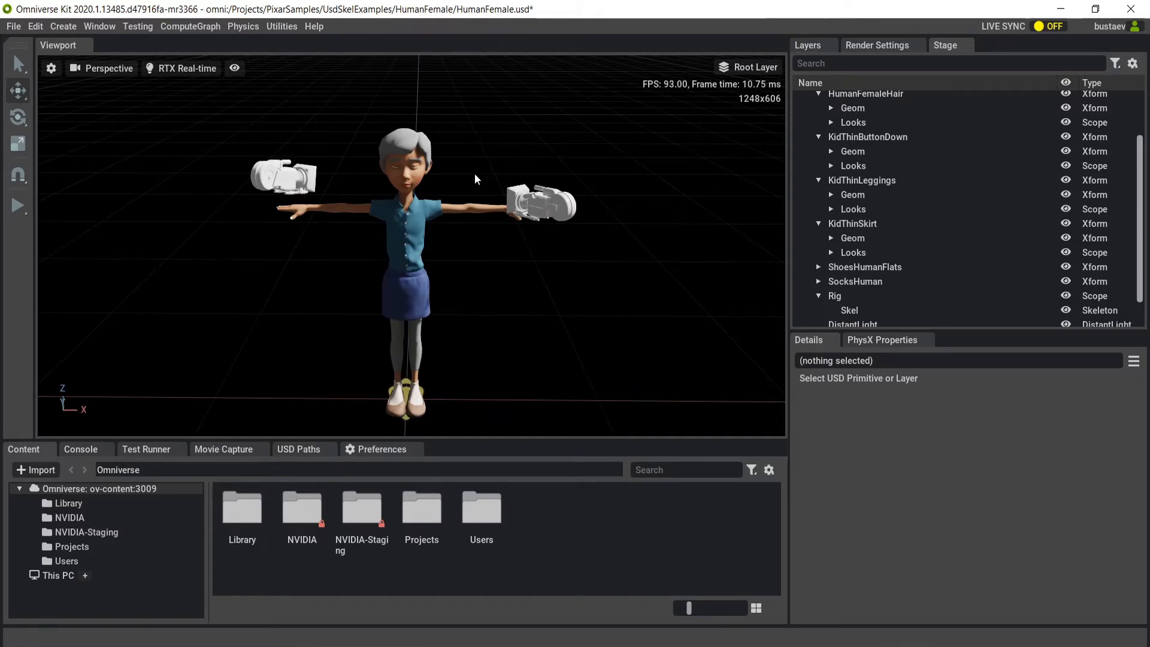
left_click_drag(339, 112, 474, 360)
scroll(965, 509, "down", 10)
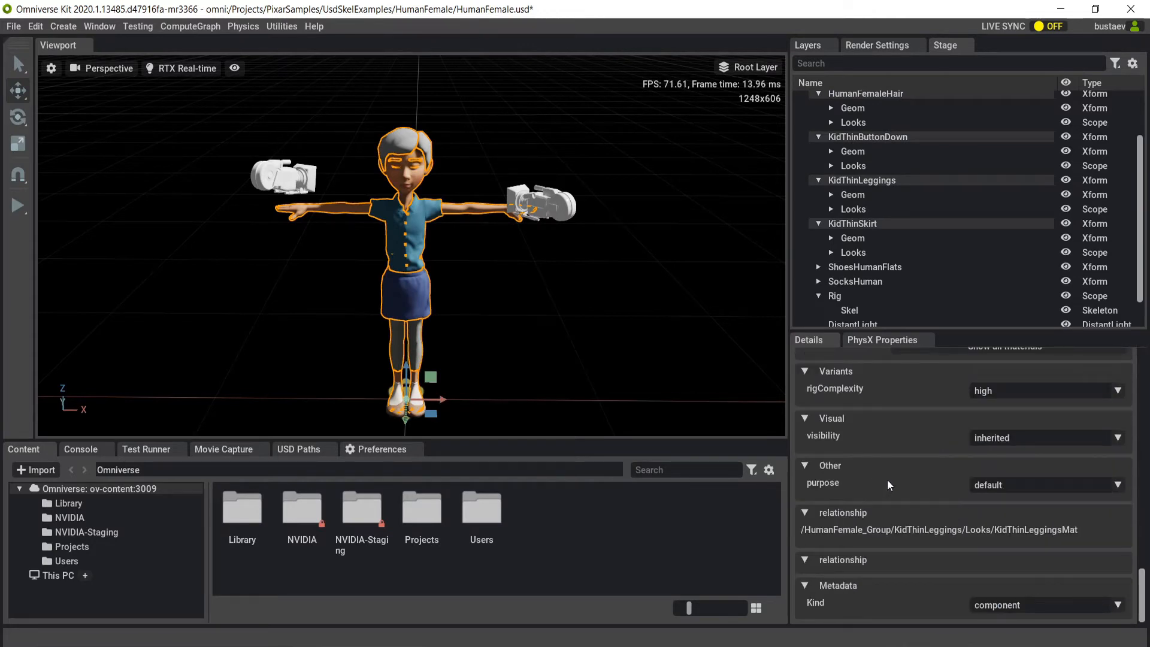
left_click(1004, 487)
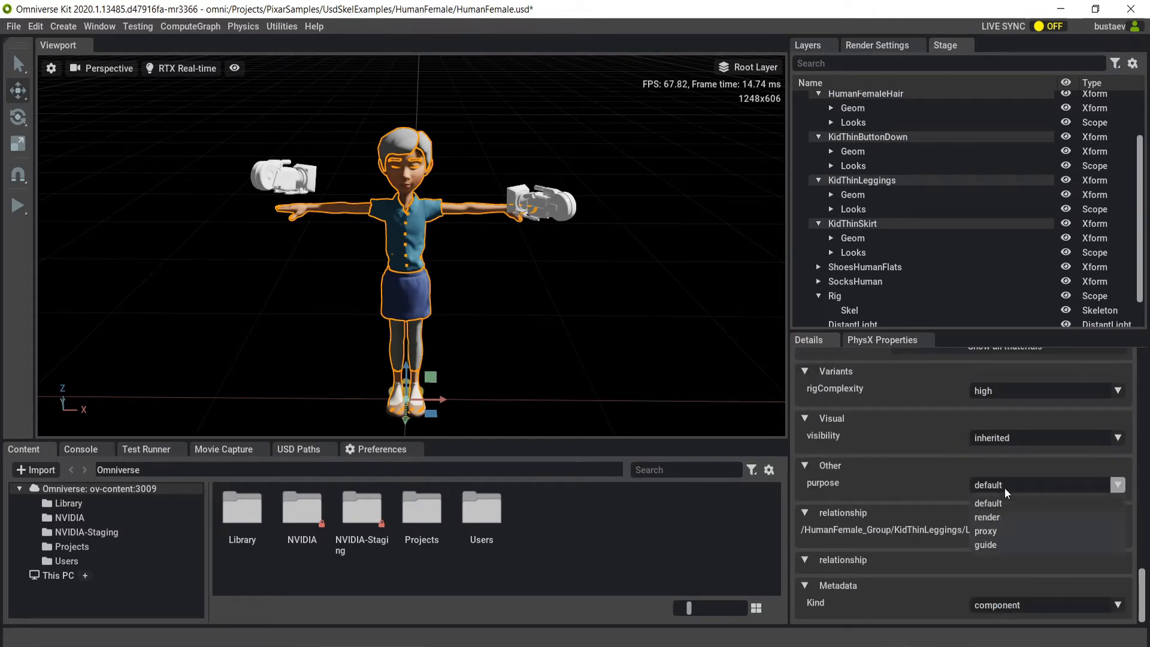
left_click(991, 519)
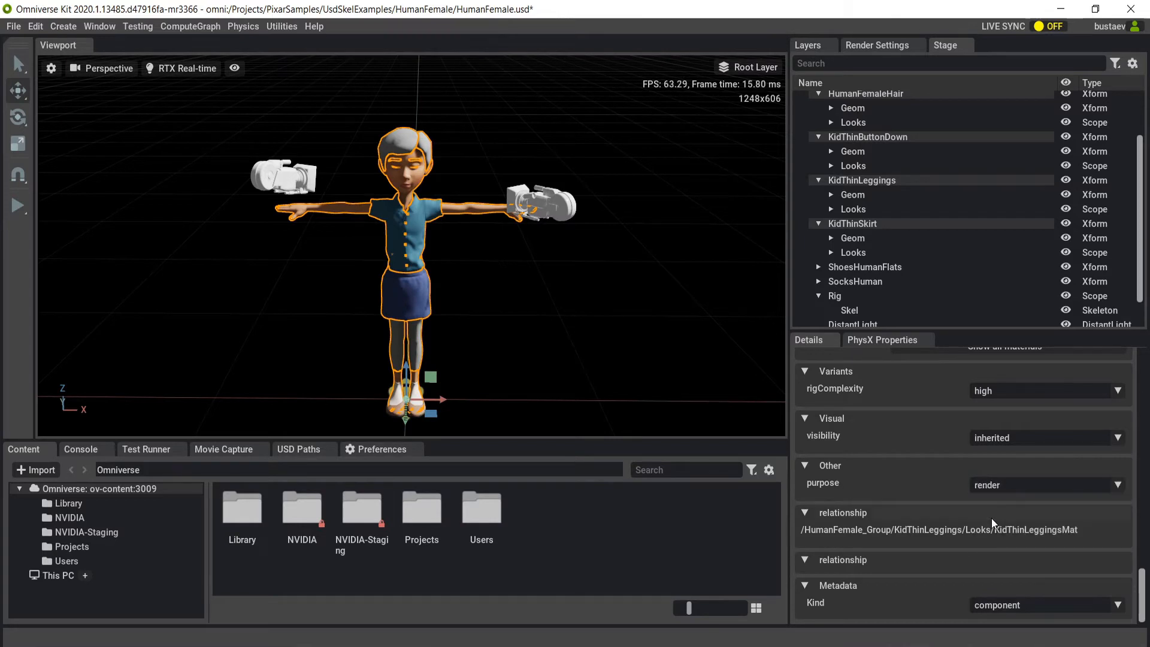
Toggle the Render display purpose off and on several times in the viewport, ending with it hidden.
left_click(234, 67)
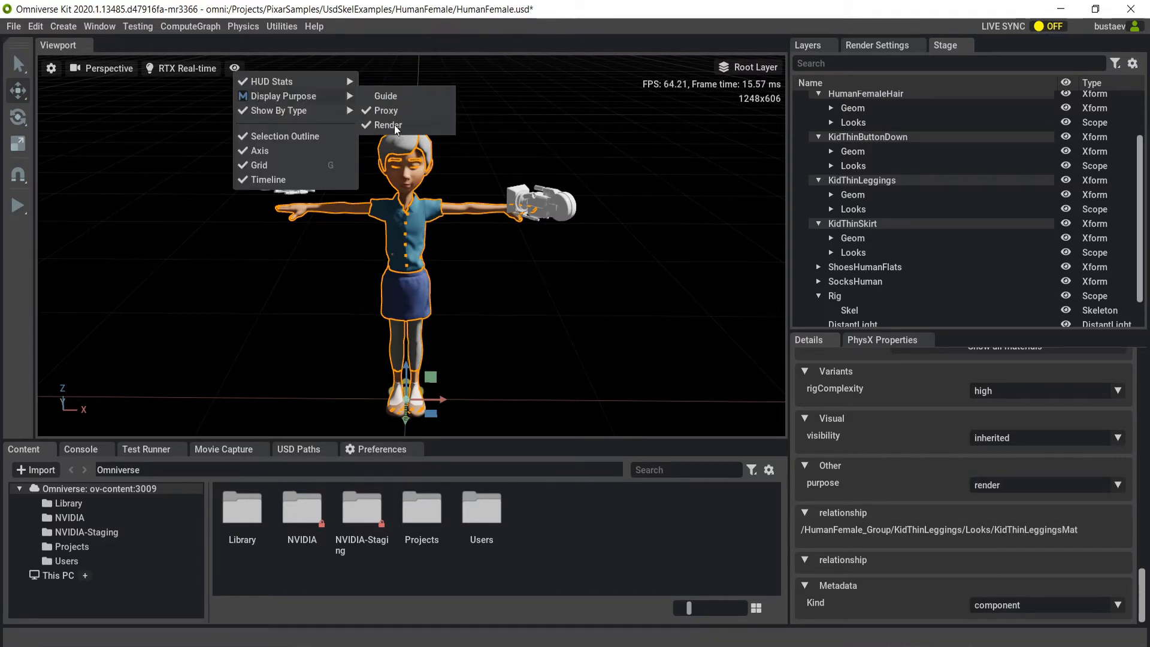
left_click(394, 126)
left_click(393, 126)
left_click(391, 126)
left_click(391, 126)
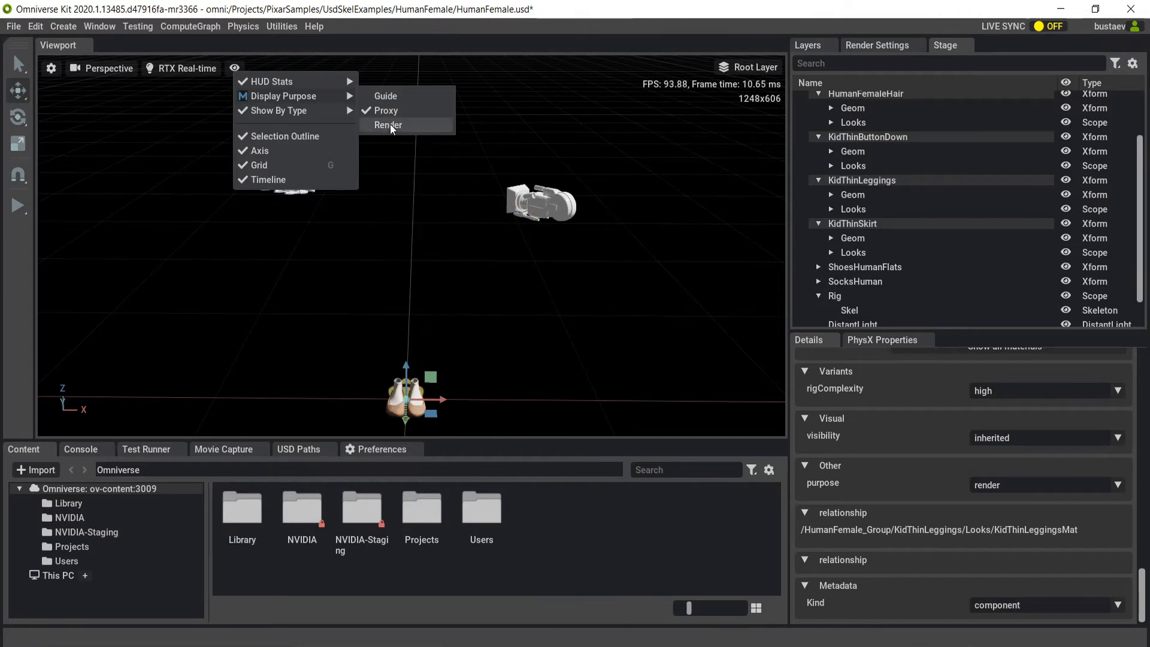
left_click(389, 125)
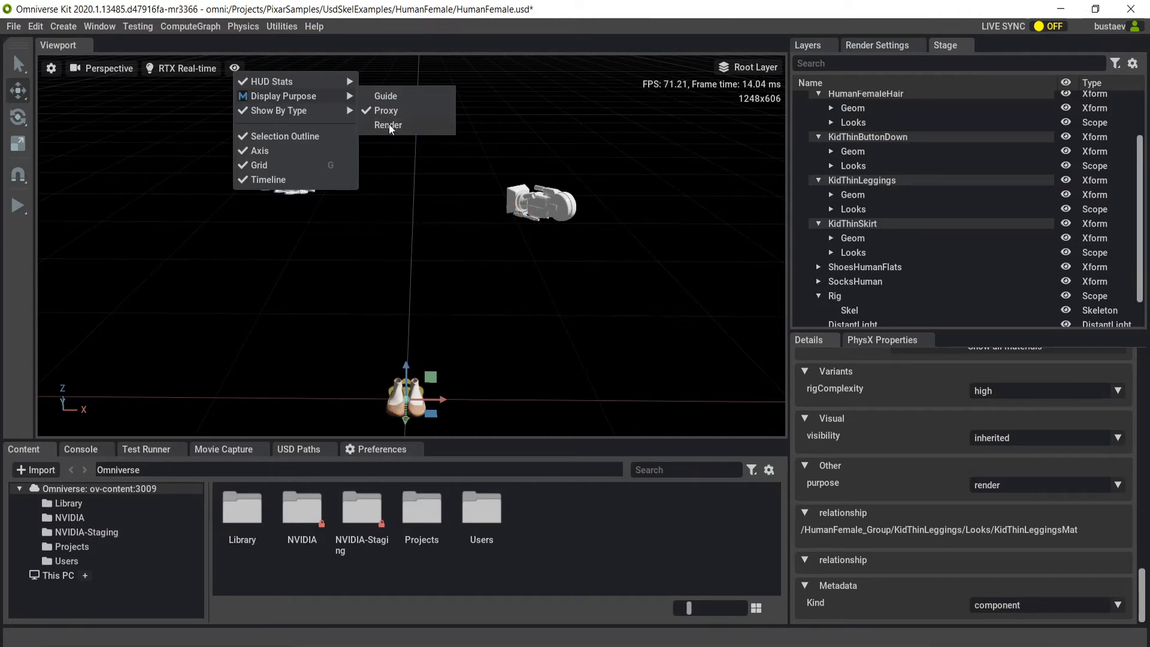
left_click(389, 126)
left_click(389, 125)
left_click(389, 125)
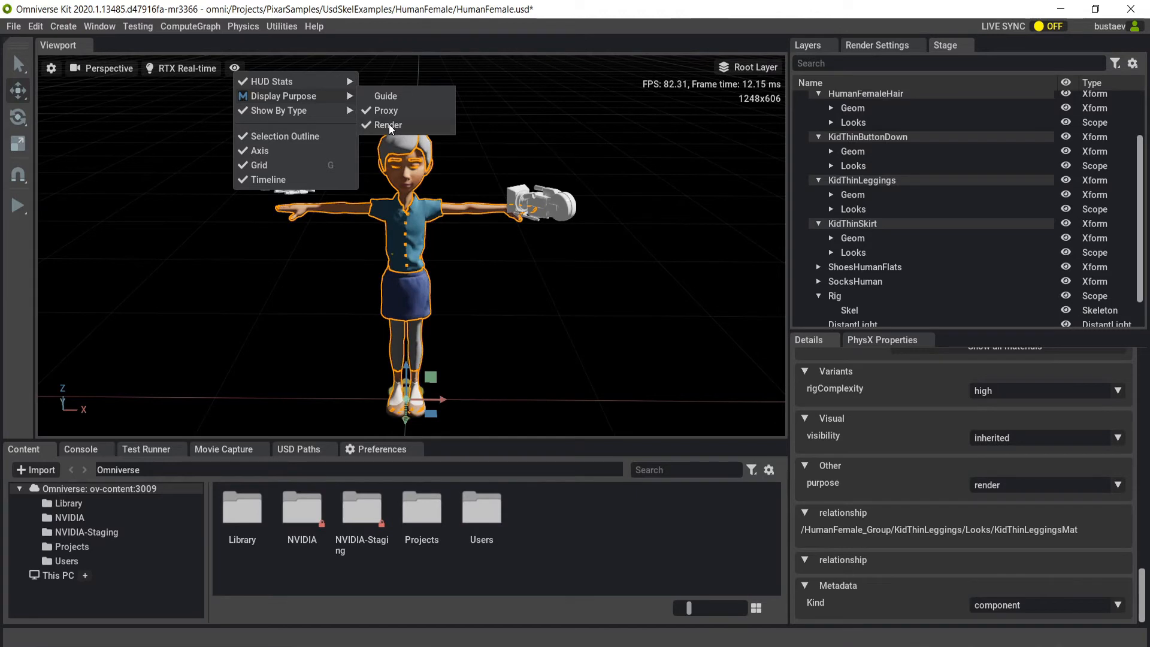
left_click(389, 125)
left_click(389, 124)
left_click(390, 125)
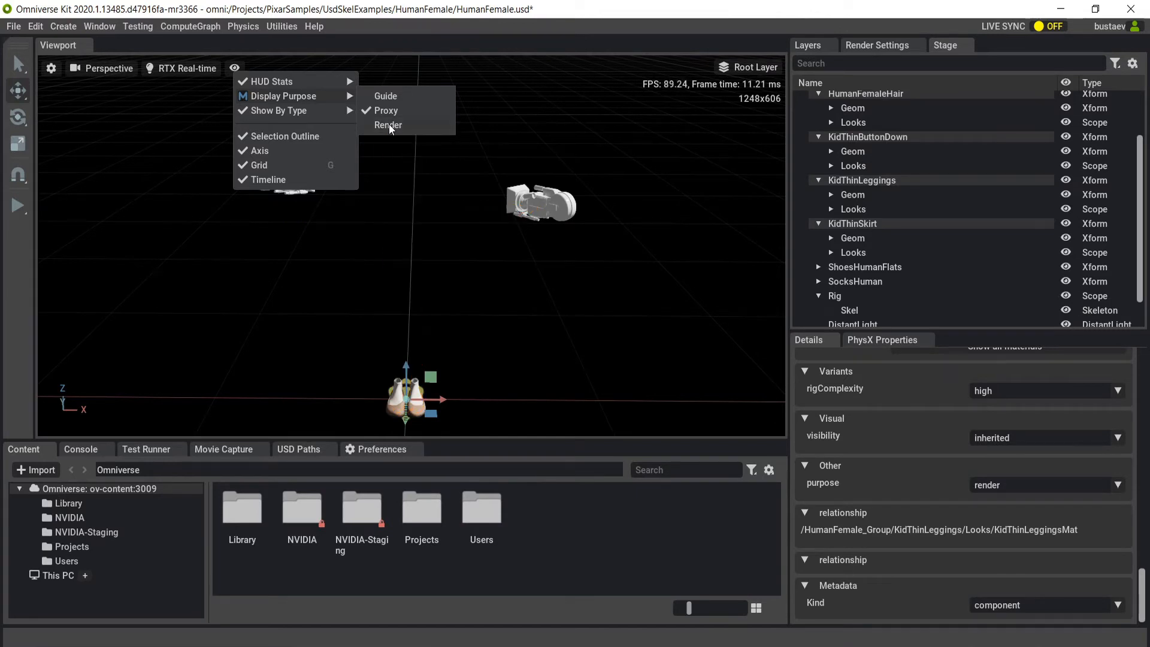
left_click(389, 125)
left_click(389, 124)
Show the Guide display purpose in the viewport and select the rig's Skel to check its purpose property.
left_click(387, 97)
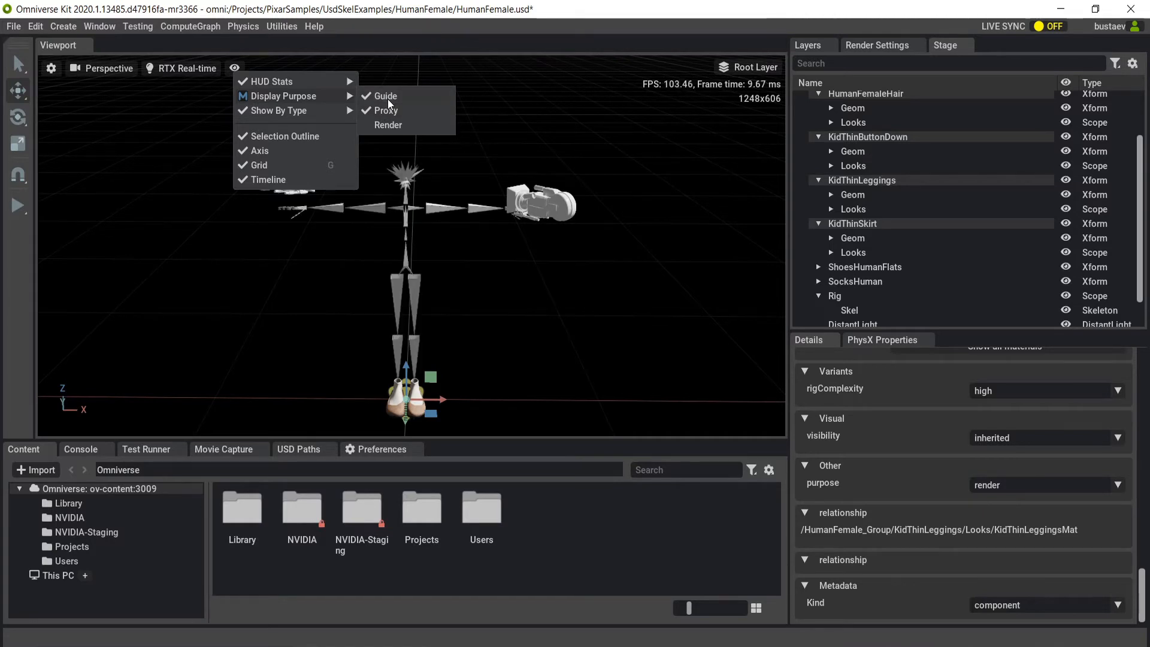
left_click(412, 295)
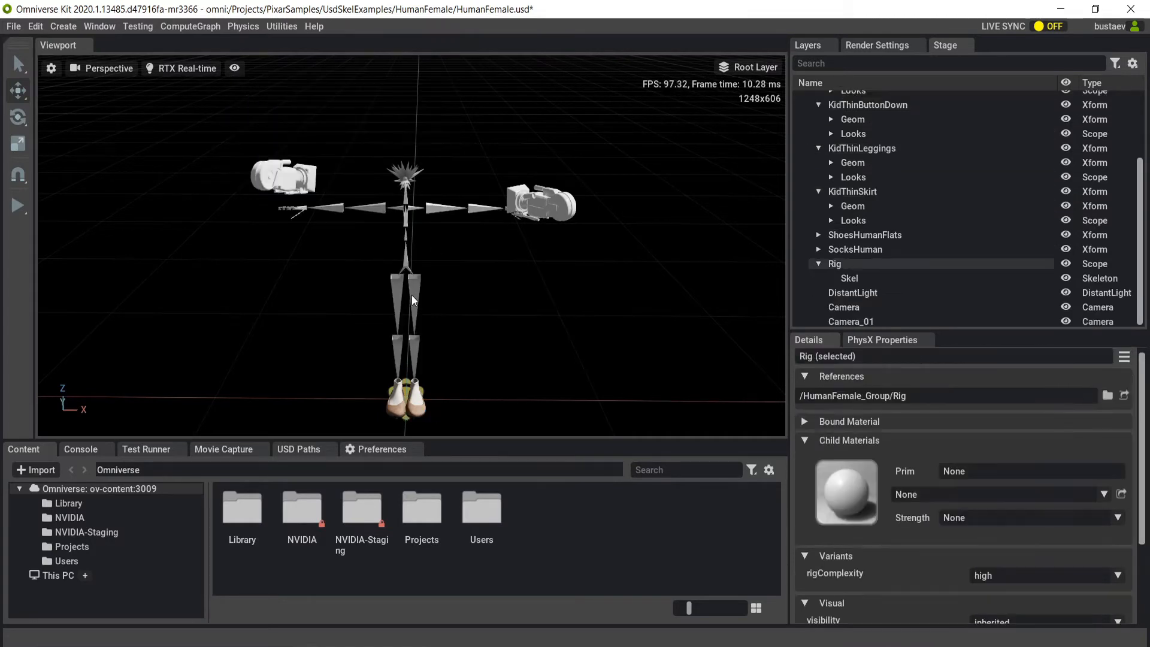
left_click(856, 279)
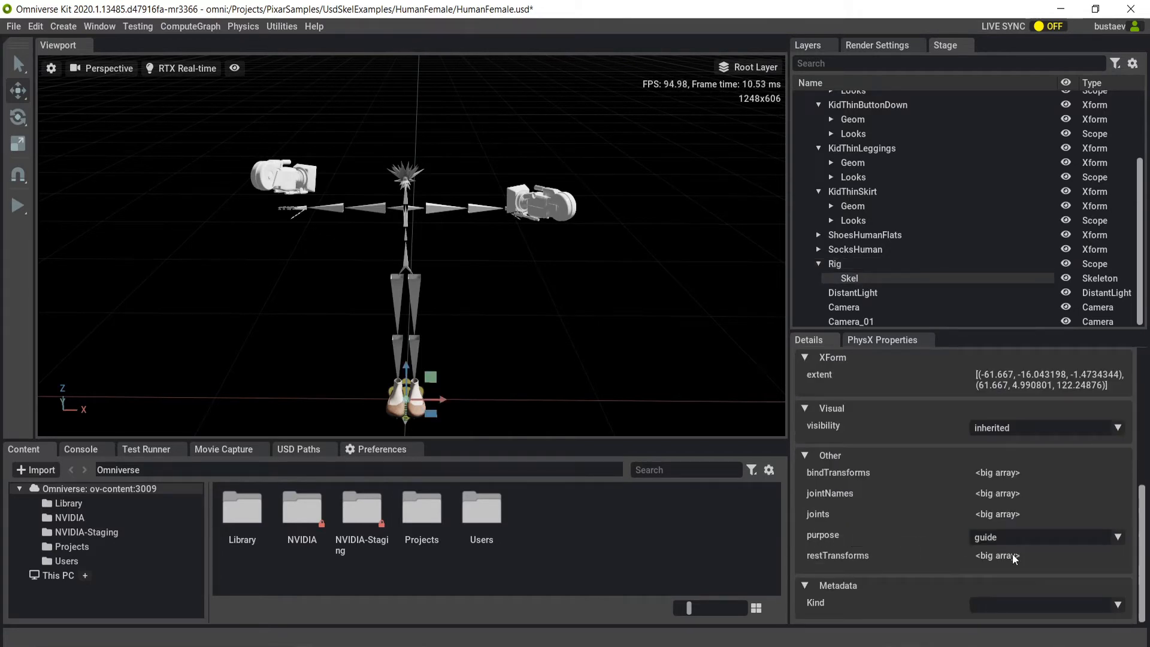
Show the Render display purpose again and toggle the whole Display Purpose group, ending with Guide, Proxy and Render all shown.
left_click(236, 68)
mouse_move(265, 95)
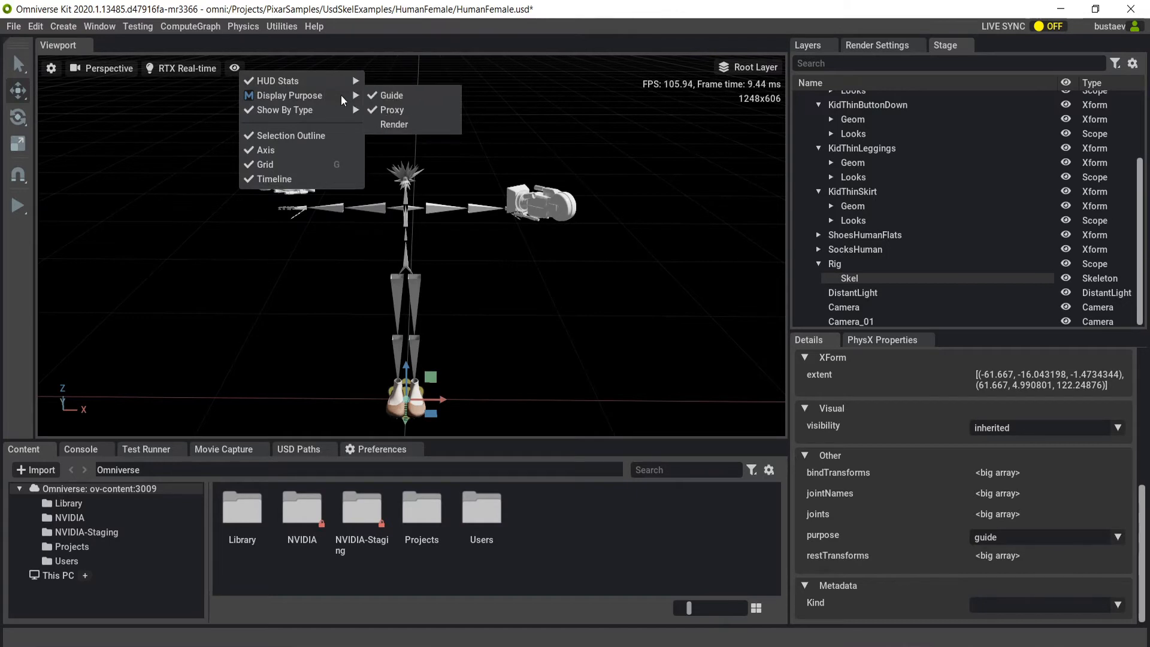
left_click(369, 124)
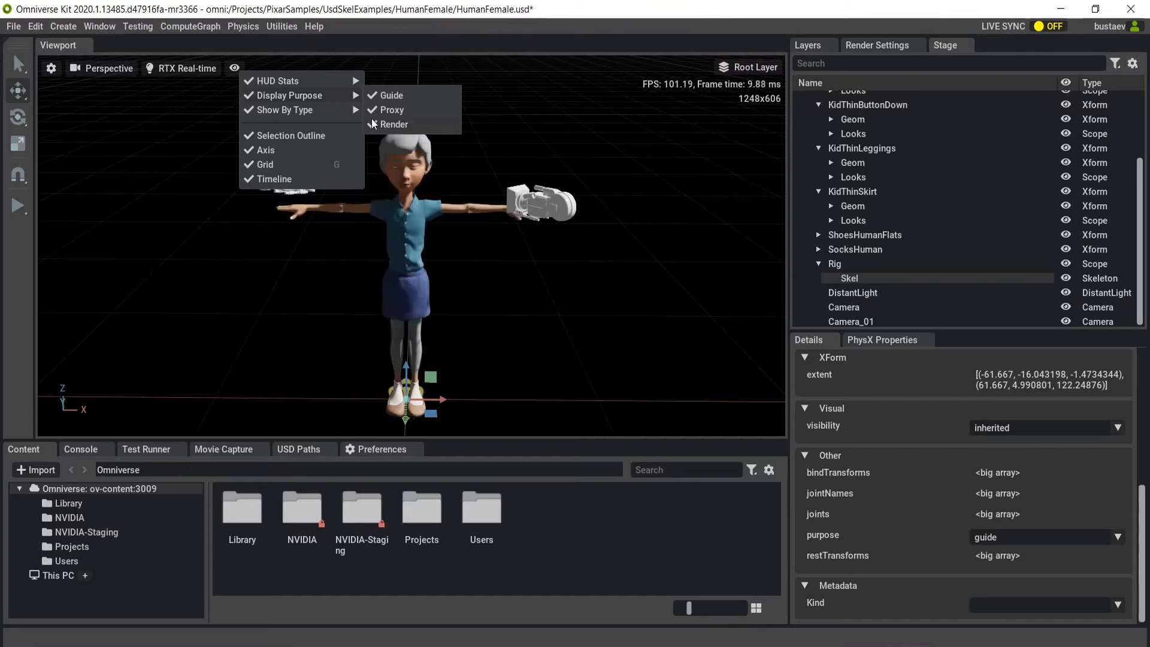
left_click(248, 102)
left_click(248, 102)
left_click(247, 102)
left_click(248, 102)
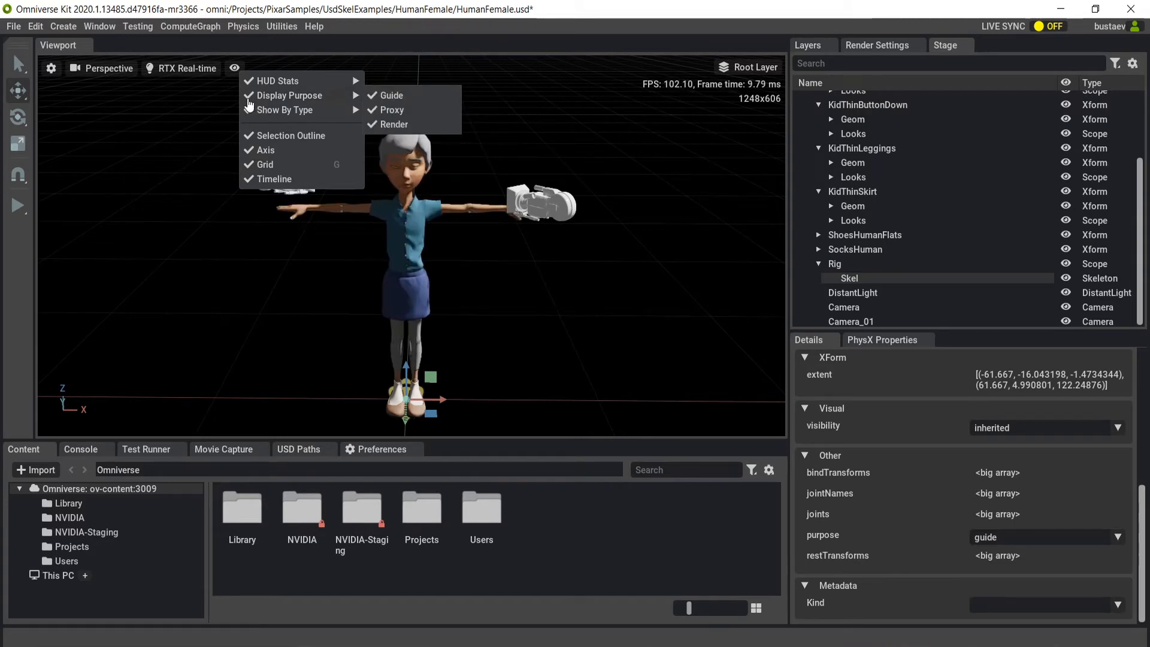
Toggle the display of cameras by type in the viewport, ending with them shown.
mouse_move(250, 112)
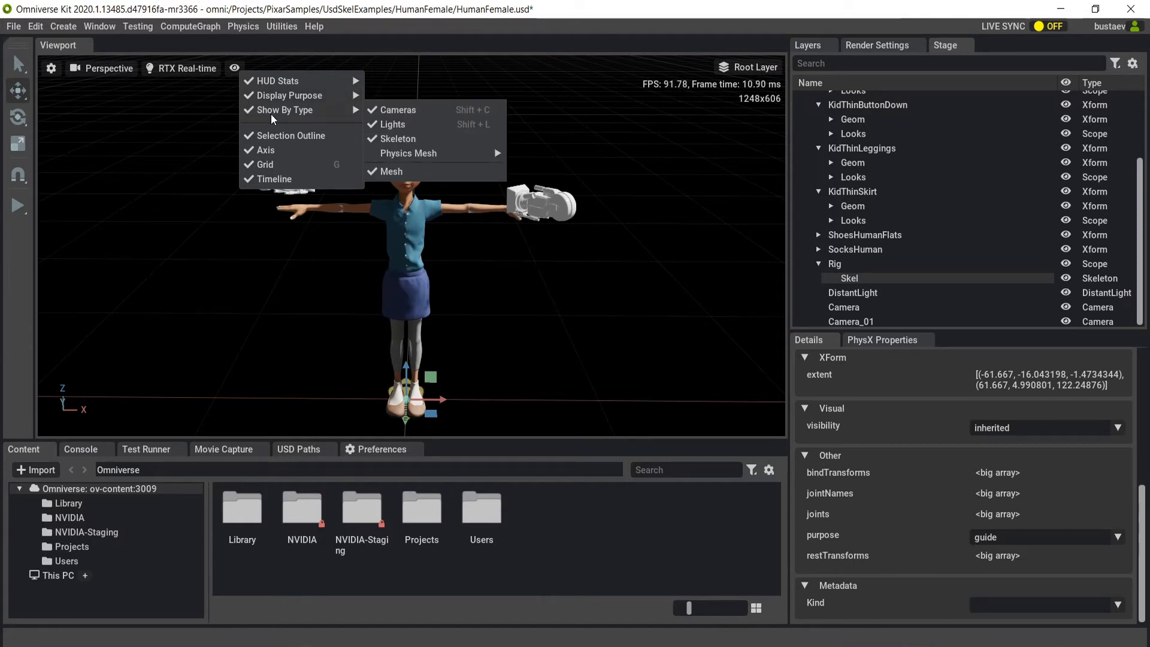
left_click(409, 111)
left_click(409, 112)
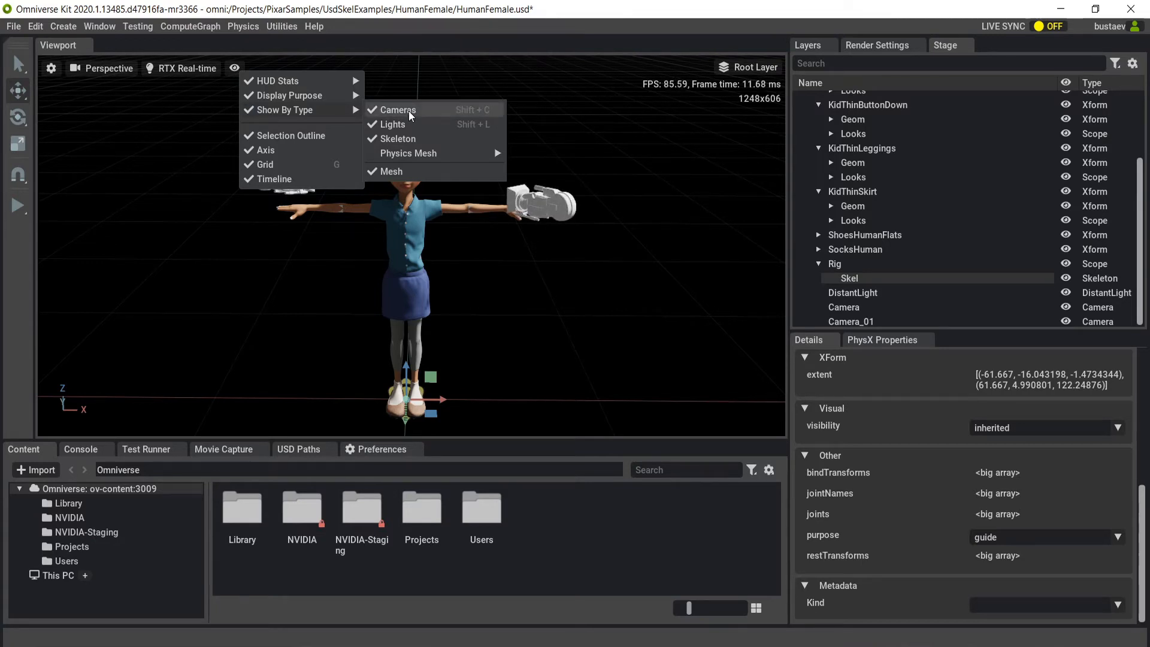
left_click(409, 112)
left_click(409, 111)
left_click(409, 110)
left_click(408, 110)
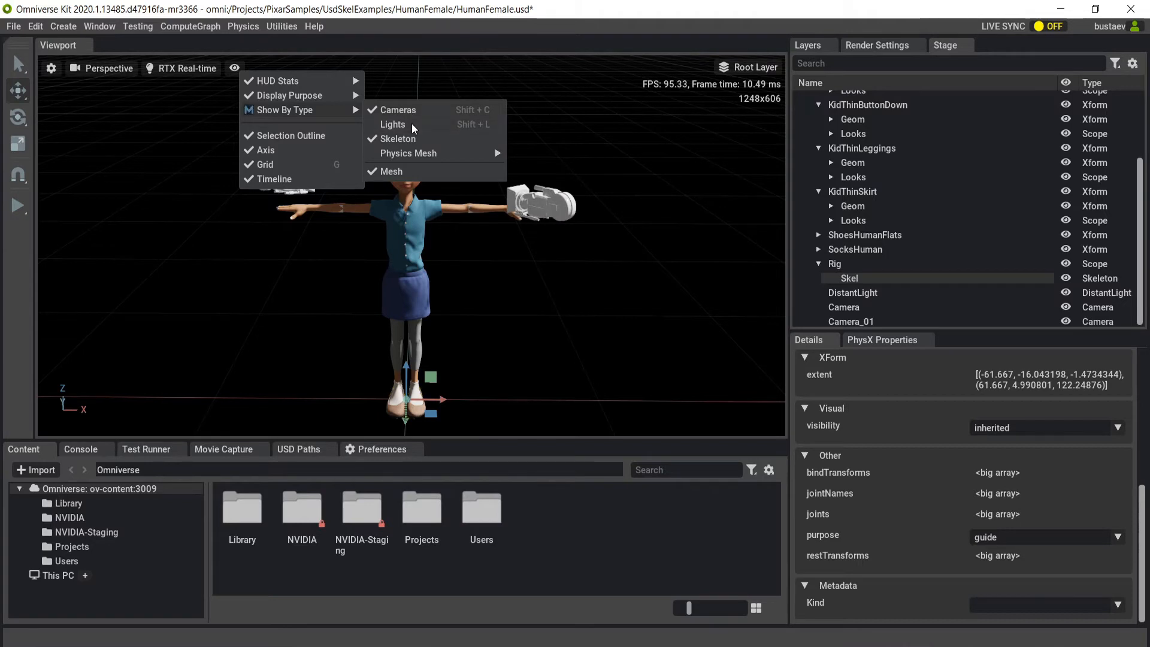
Toggle the display of lights and skeletons by type off and back on in the viewport.
left_click(412, 124)
left_click(411, 123)
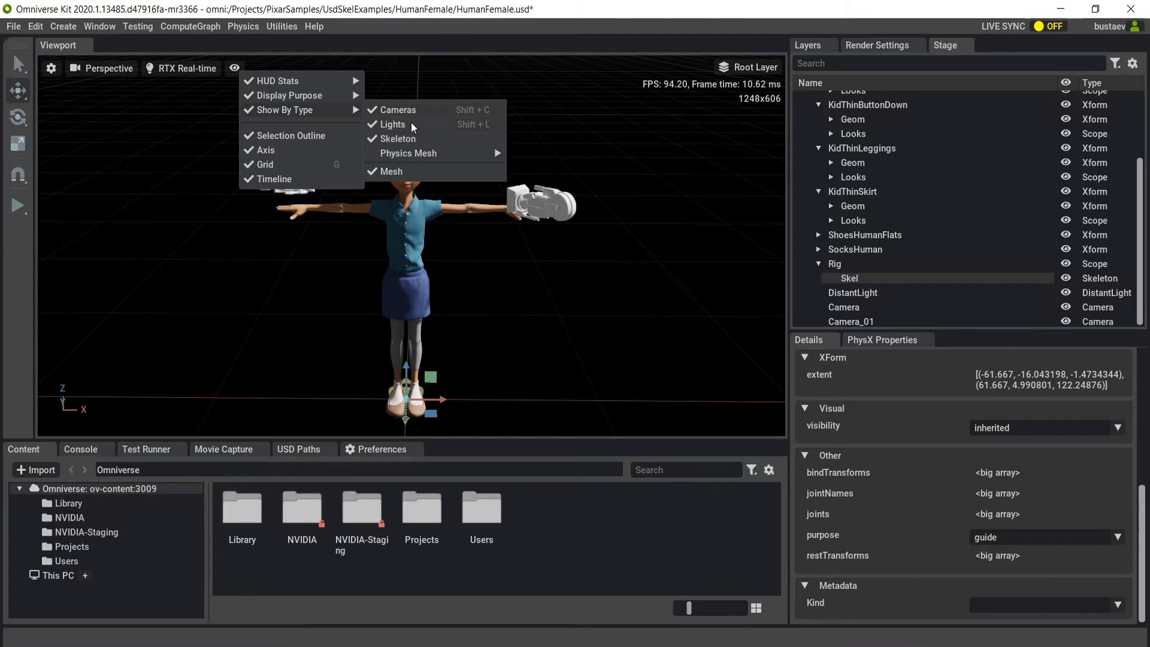
left_click(404, 139)
left_click(404, 139)
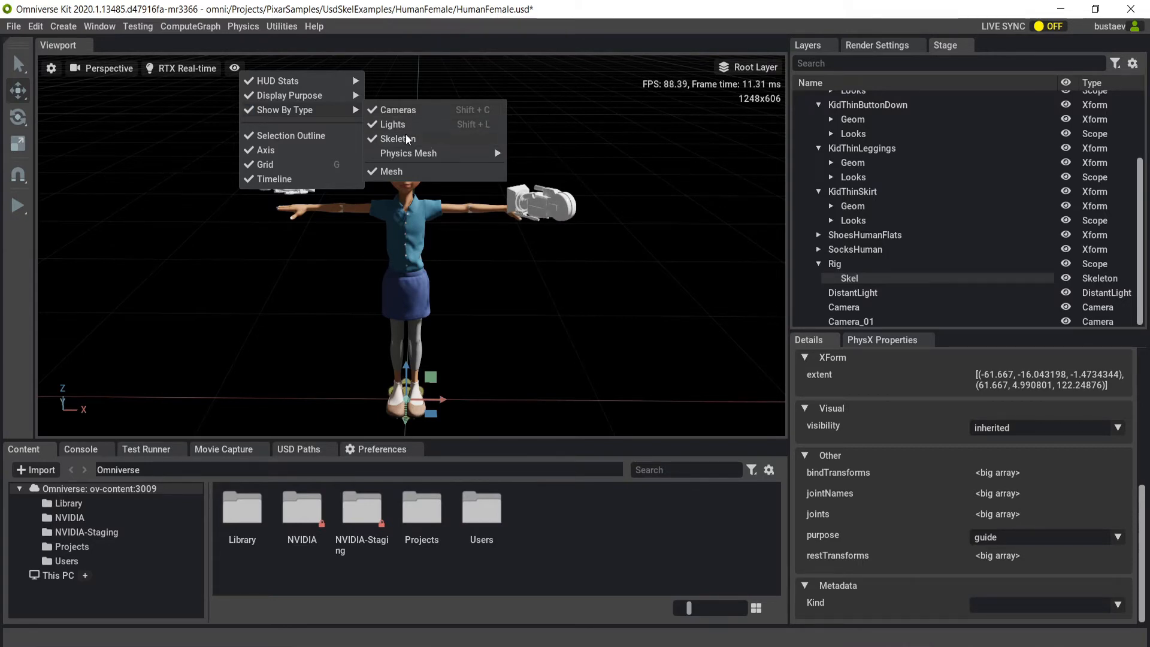
mouse_move(421, 152)
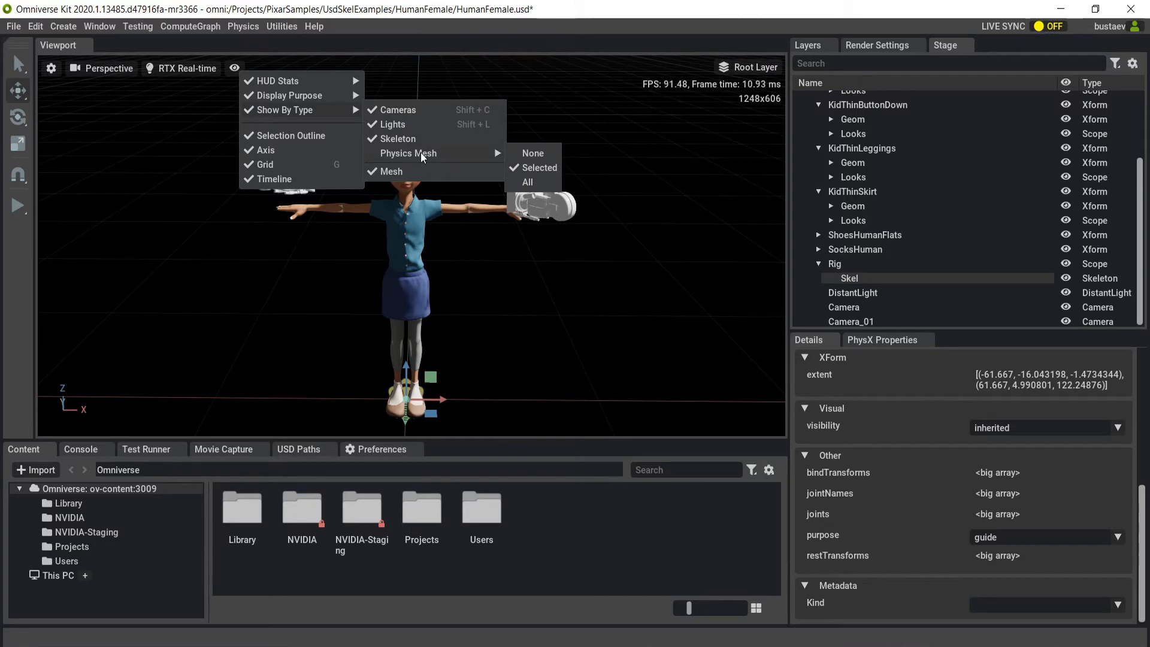
Set the physics mesh display by type to None in the viewport.
left_click(540, 154)
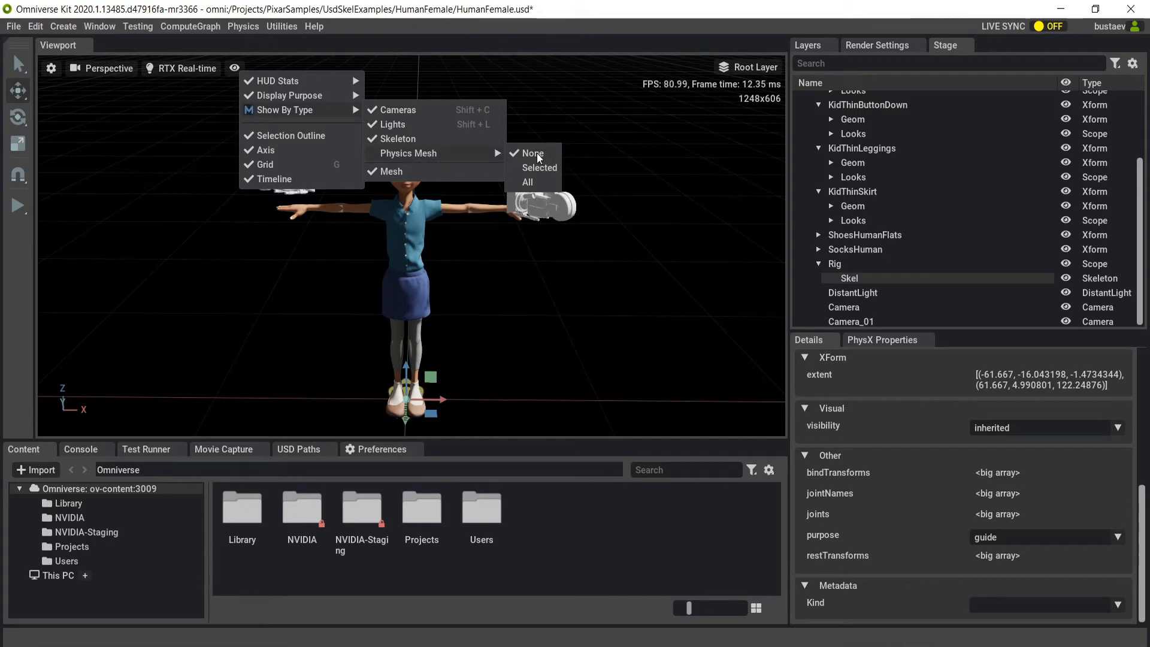
left_click(195, 102)
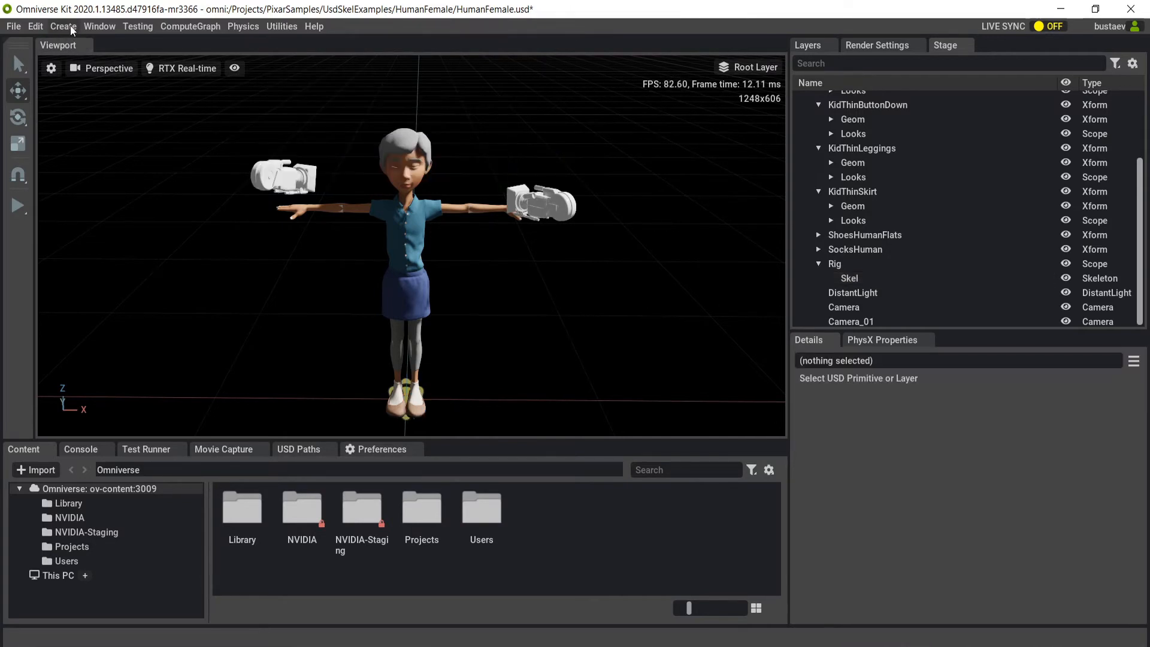
Create a sphere and move it beside the character to about X -115.9, Y 63.2.
left_click(70, 27)
mouse_move(92, 32)
mouse_move(110, 49)
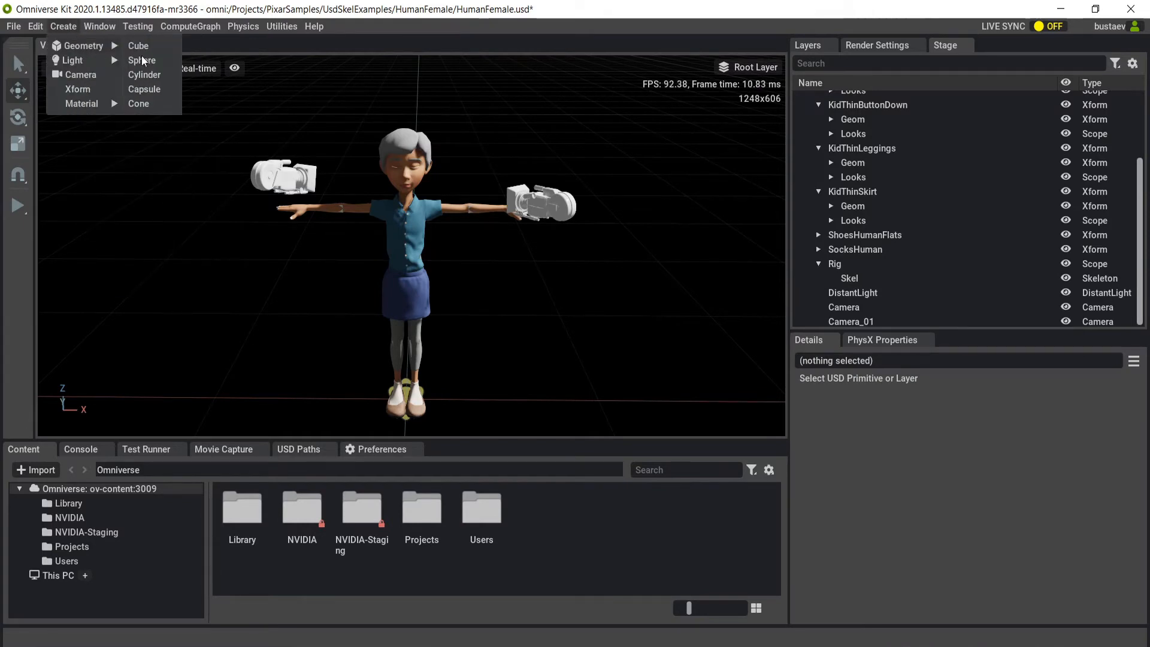
left_click(142, 60)
mouse_move(433, 417)
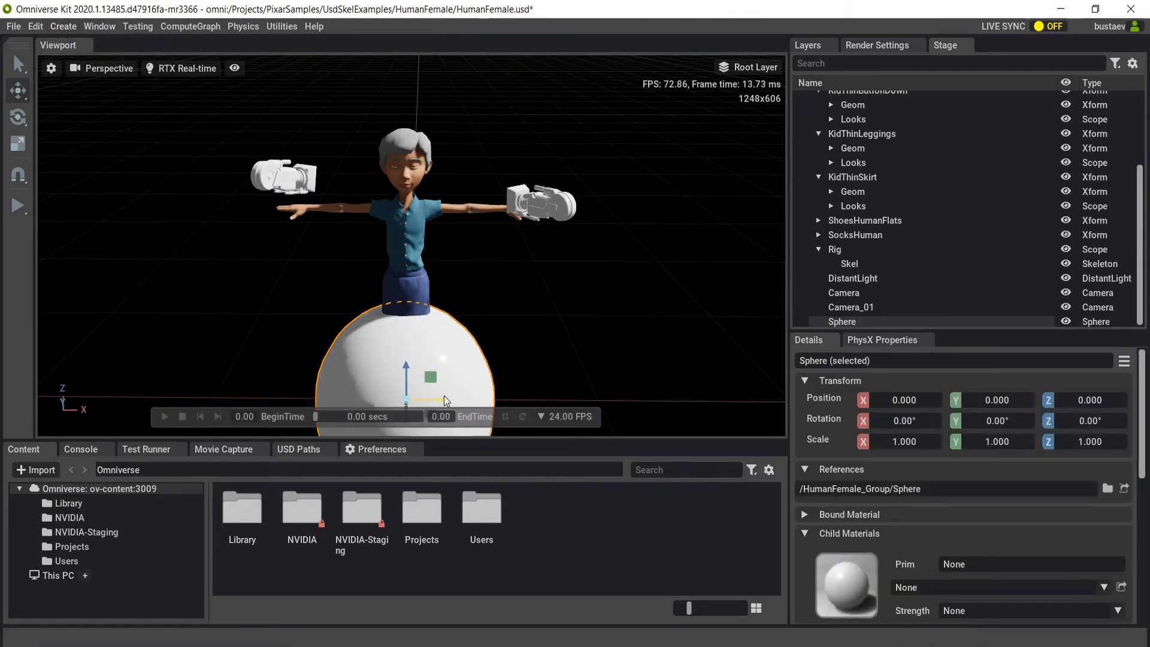
middle_click_drag(503, 333, 510, 304)
scroll(510, 304, "up", 1)
scroll(510, 303, "down", 2)
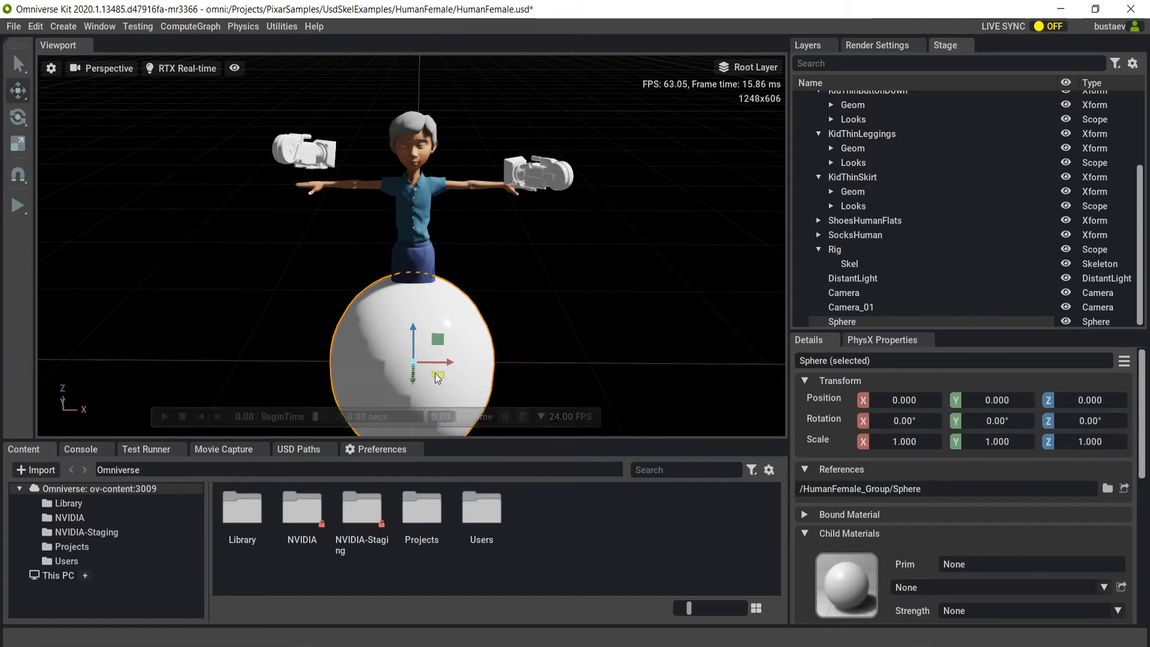
left_click_drag(437, 377, 262, 323)
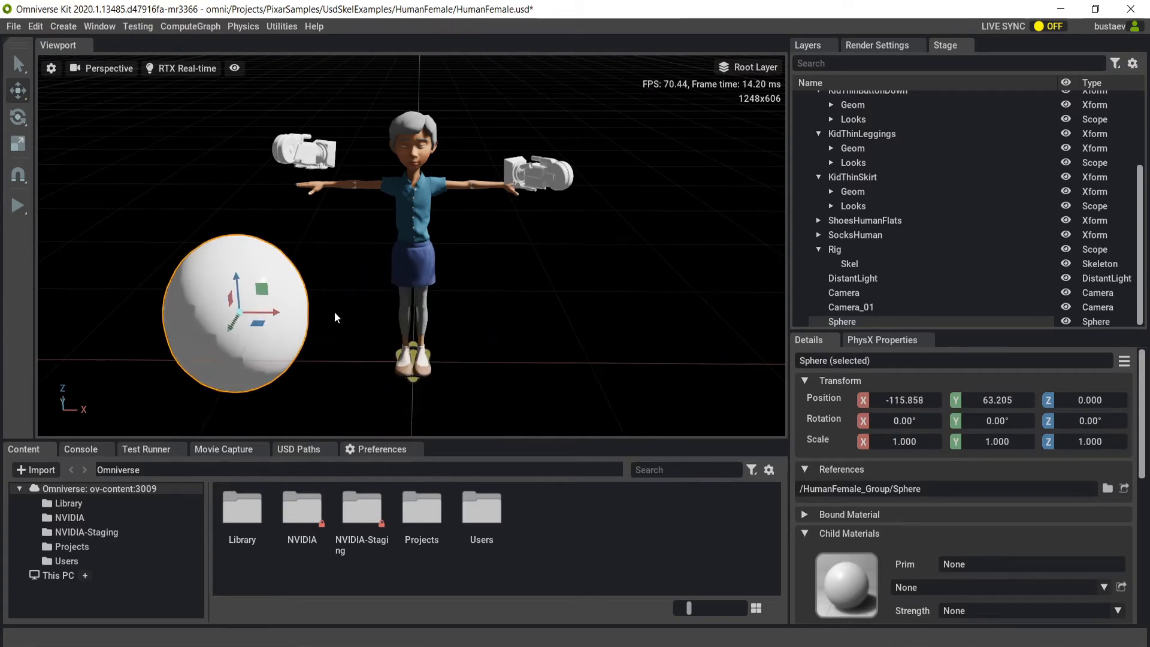
Set the sphere as a physics rigid body.
left_click(241, 30)
mouse_move(251, 60)
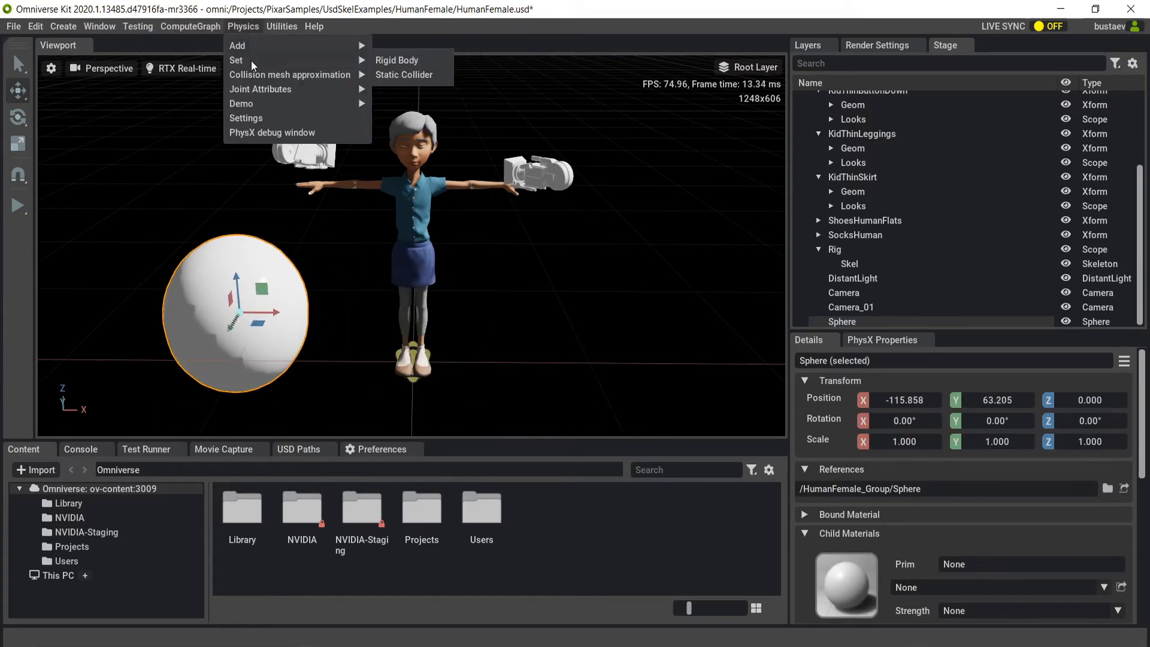
left_click(390, 59)
left_click(346, 275)
left_click(240, 310)
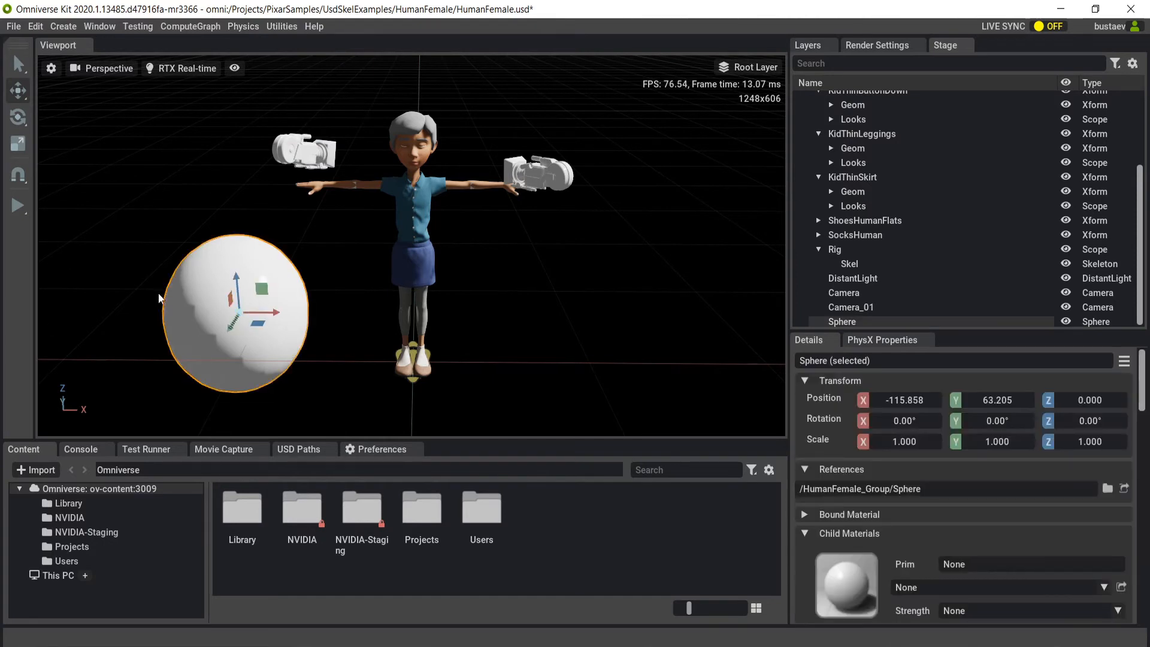
Set the viewport's physics mesh display to Selected.
left_click(234, 69)
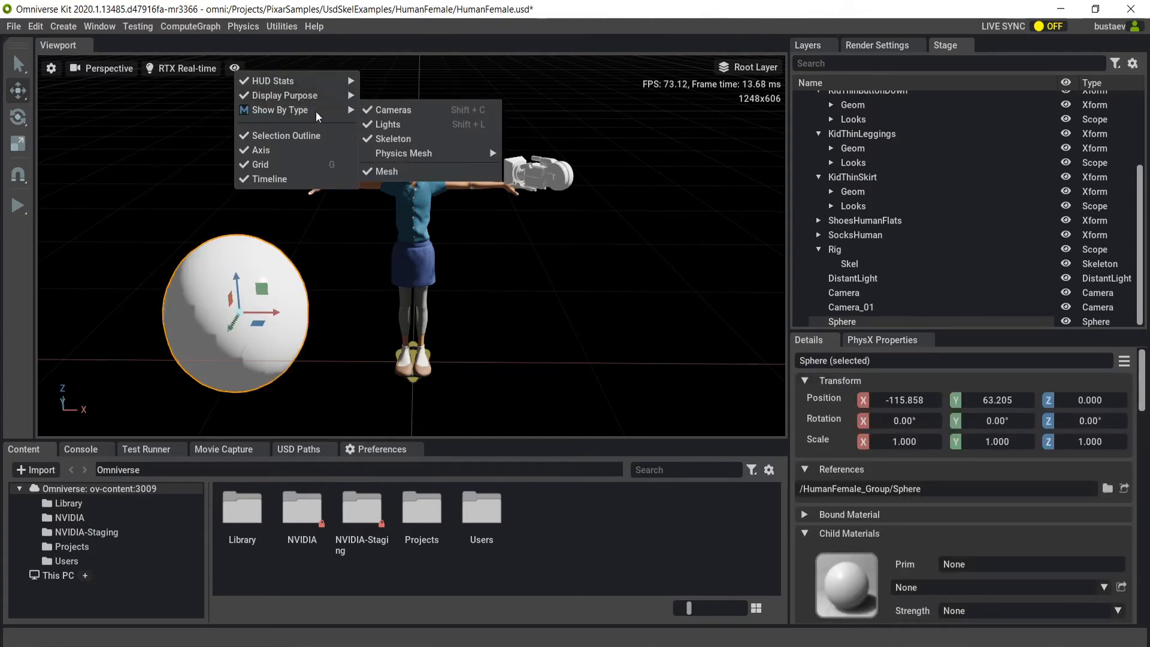
mouse_move(427, 154)
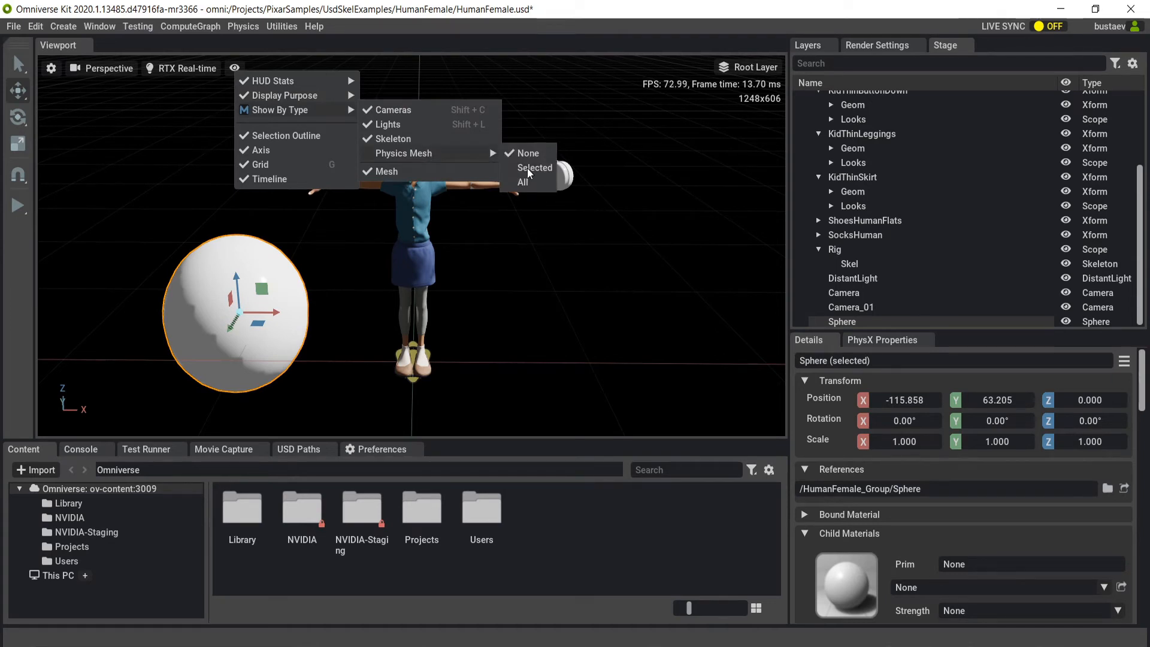
mouse_move(475, 160)
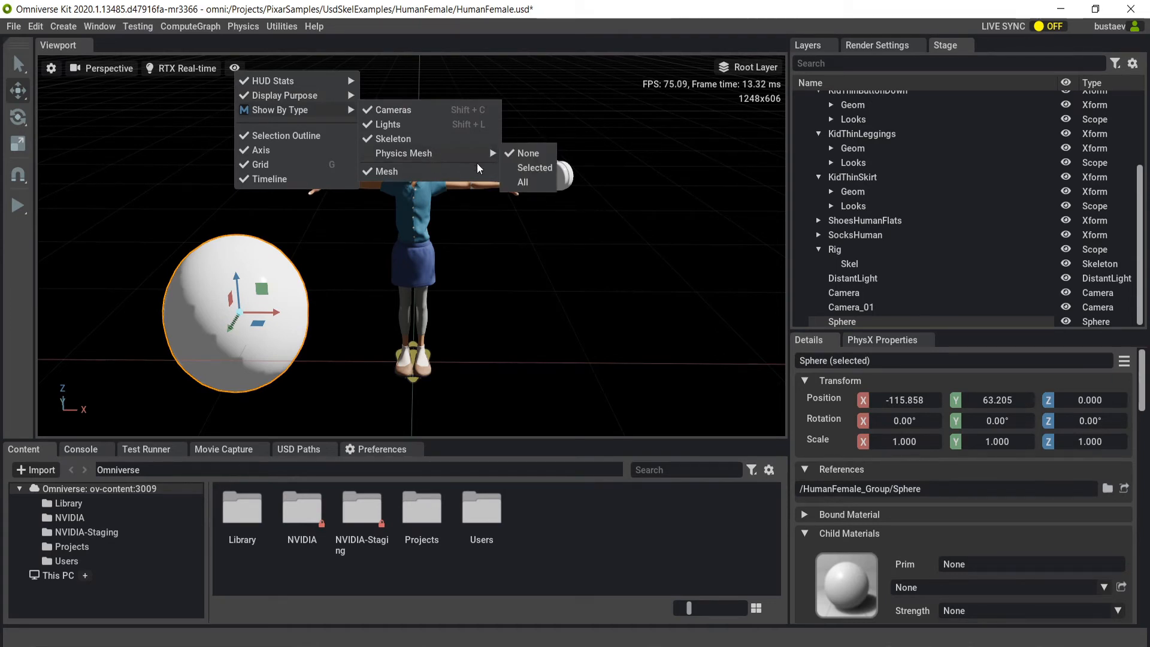
left_click(519, 171)
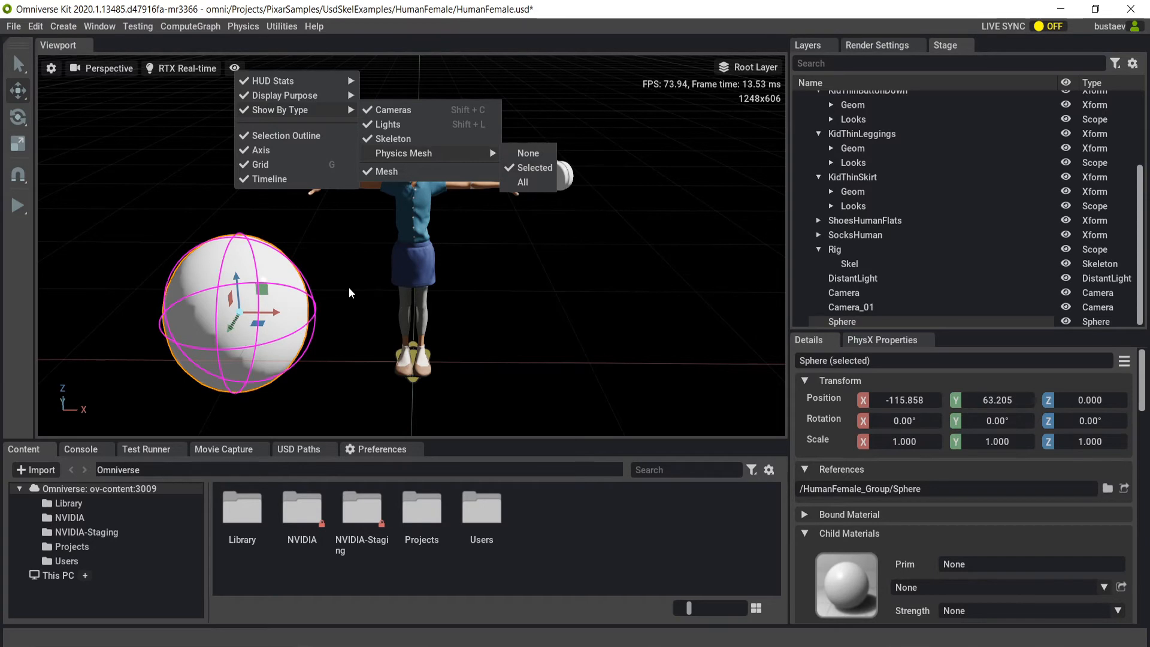
left_click(346, 304)
Duplicate the sphere and move the copy farther back to about X -261.6, Y 242.9.
left_click(302, 312)
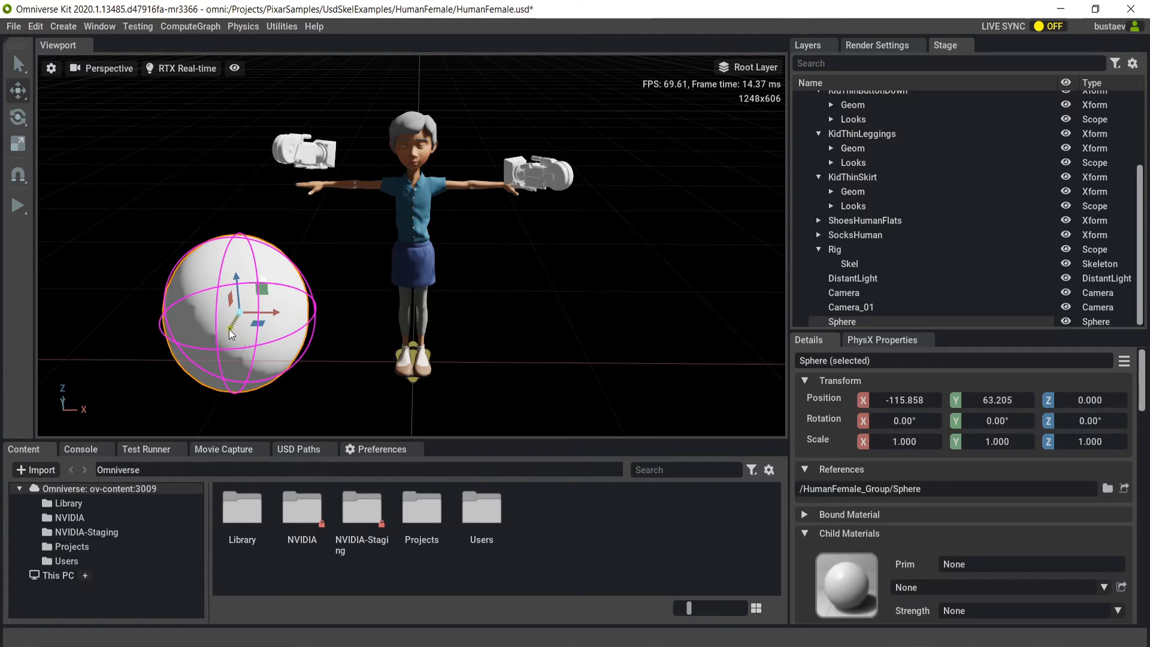
key("ctrl+d")
left_click_drag(228, 326, 164, 187)
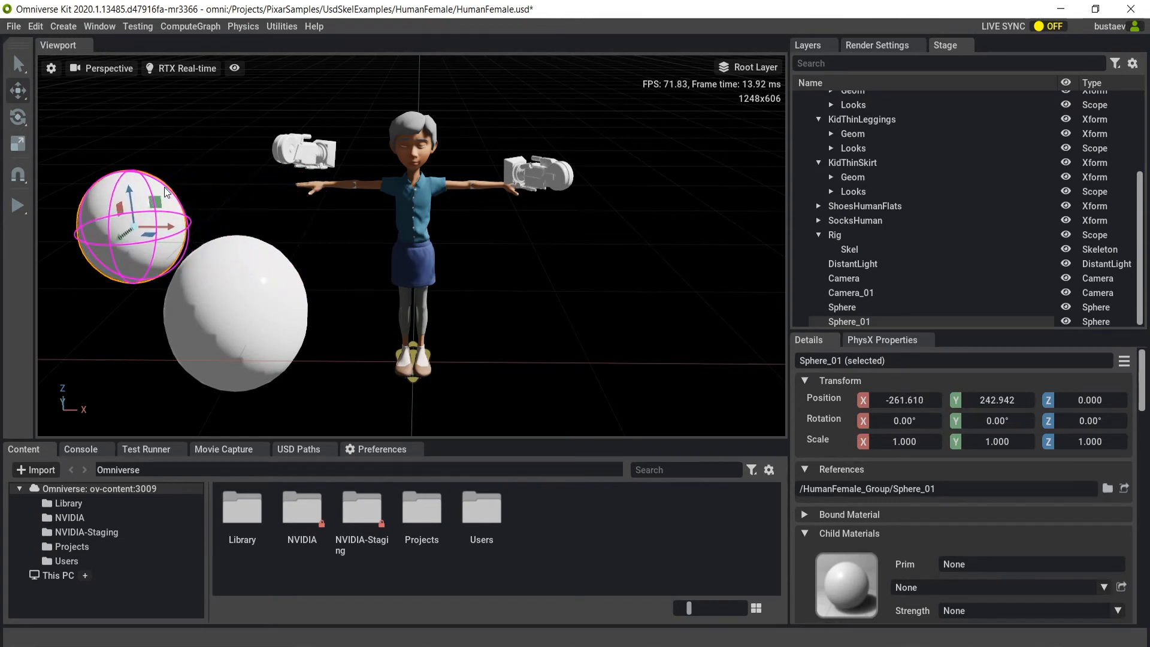
Select the two spheres alternately to compare how the physics mesh is drawn for the selected one.
left_click(226, 196)
left_click(242, 286)
left_click(145, 225)
left_click(234, 296)
left_click(144, 216)
left_click(225, 310)
left_click(137, 212)
left_click(222, 333, "shift")
left_click(267, 299)
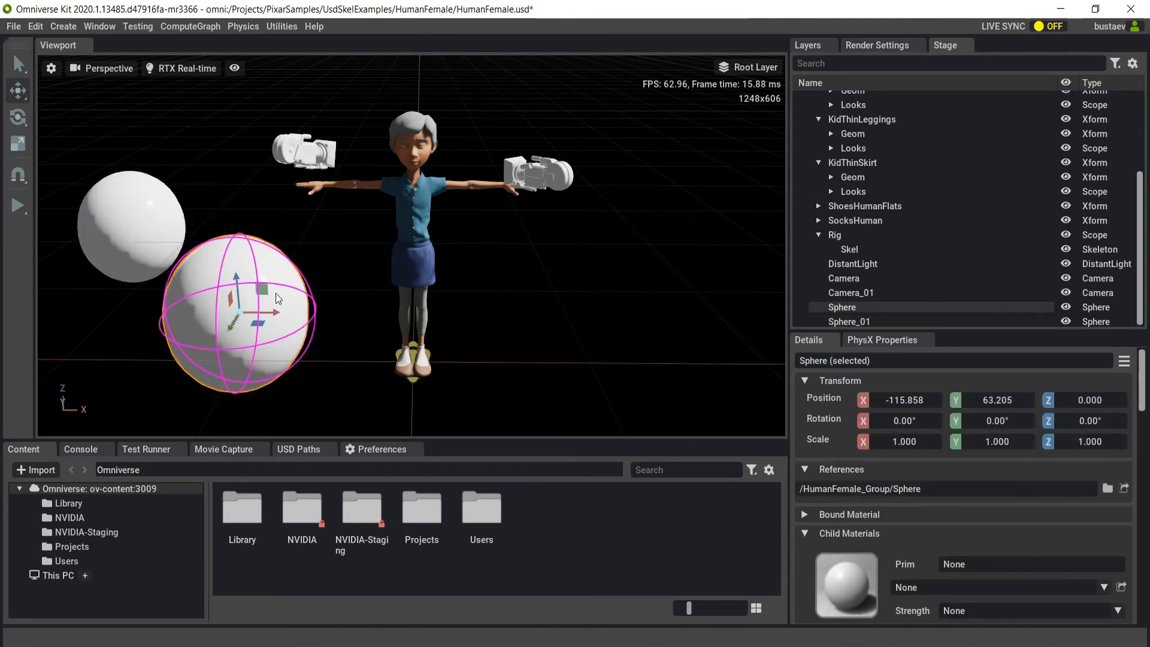
Set the viewport's physics mesh display to All and clear the selection.
left_click(231, 68)
mouse_move(283, 108)
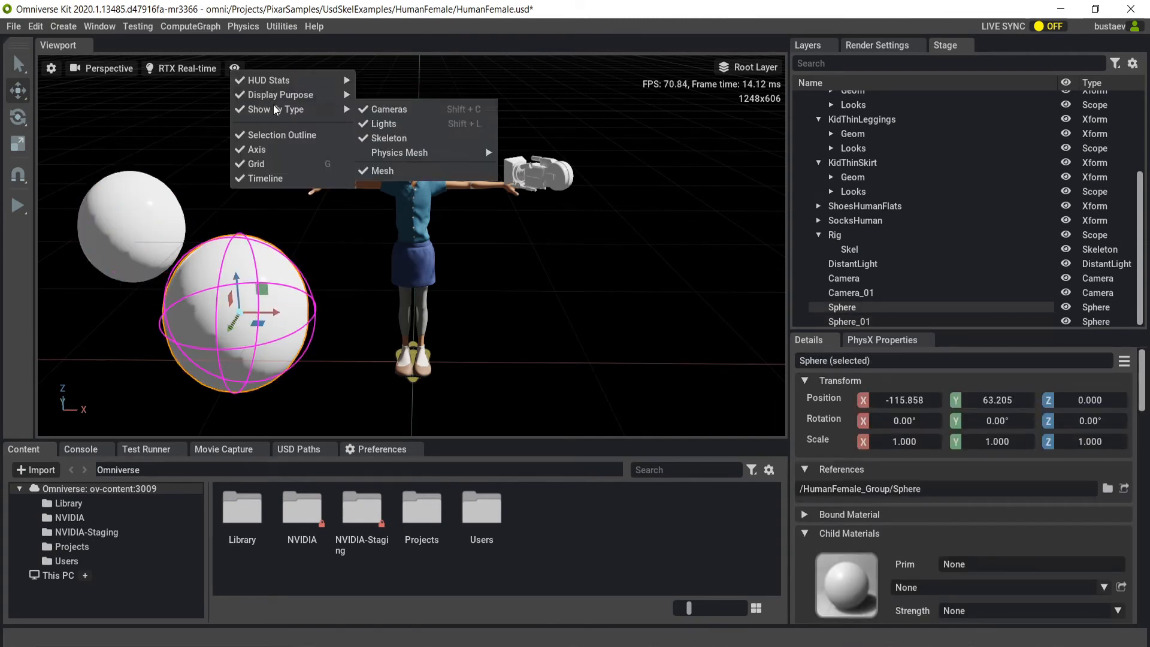
mouse_move(398, 151)
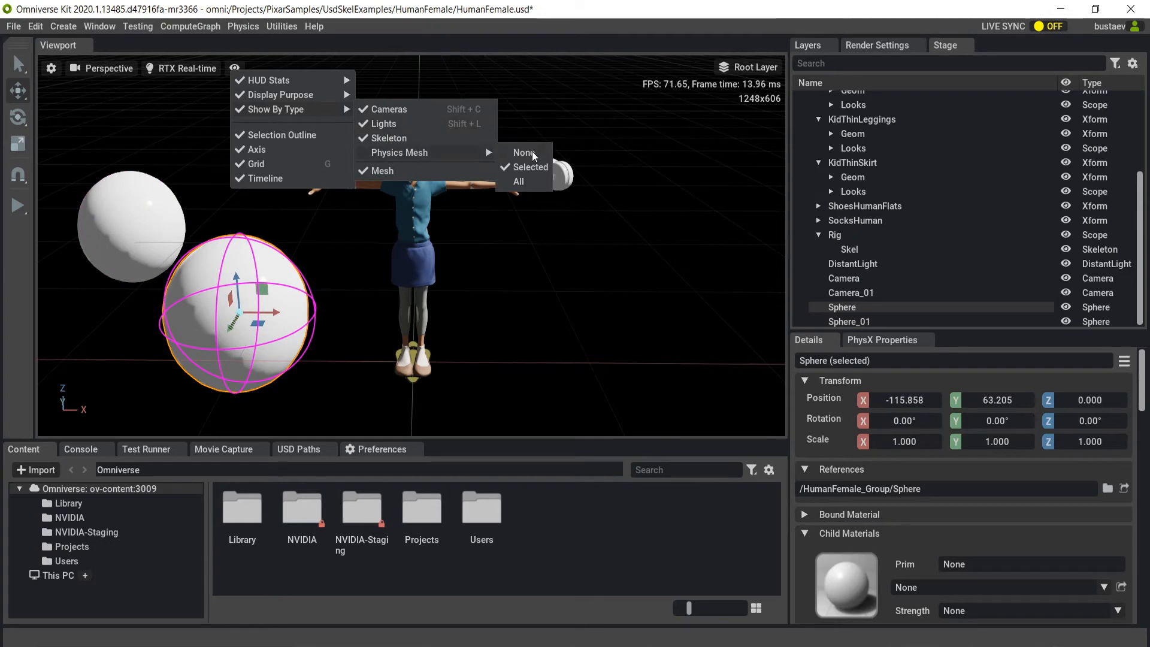
left_click(519, 181)
left_click(576, 333)
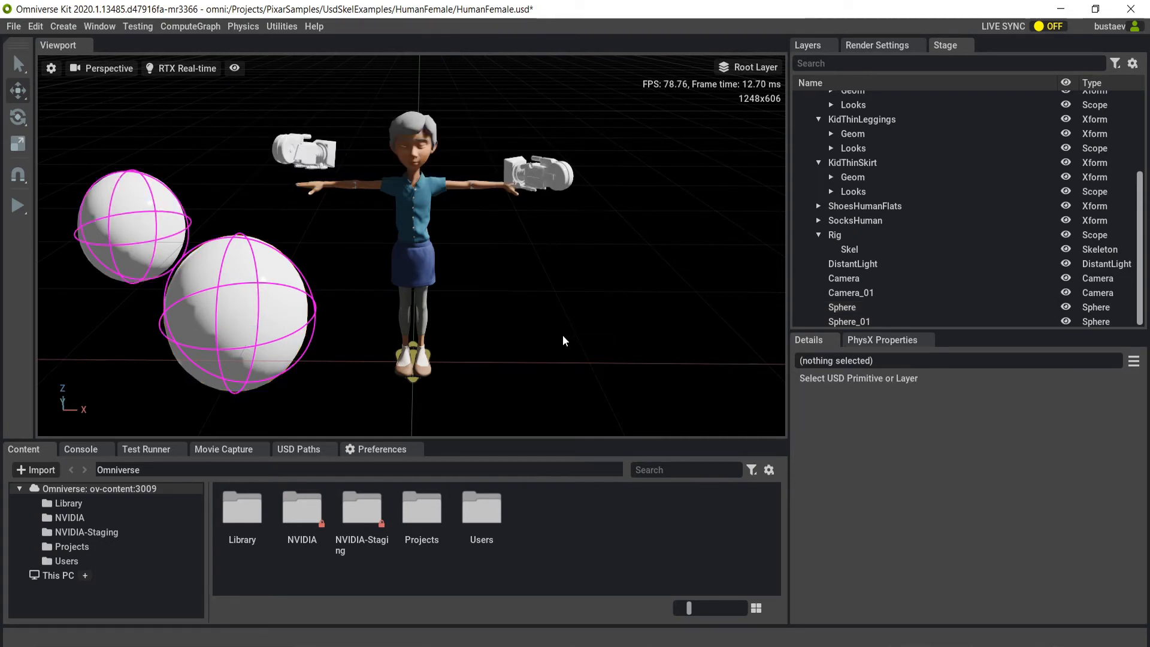
Select both spheres together and delete them.
left_click_drag(139, 152, 219, 303)
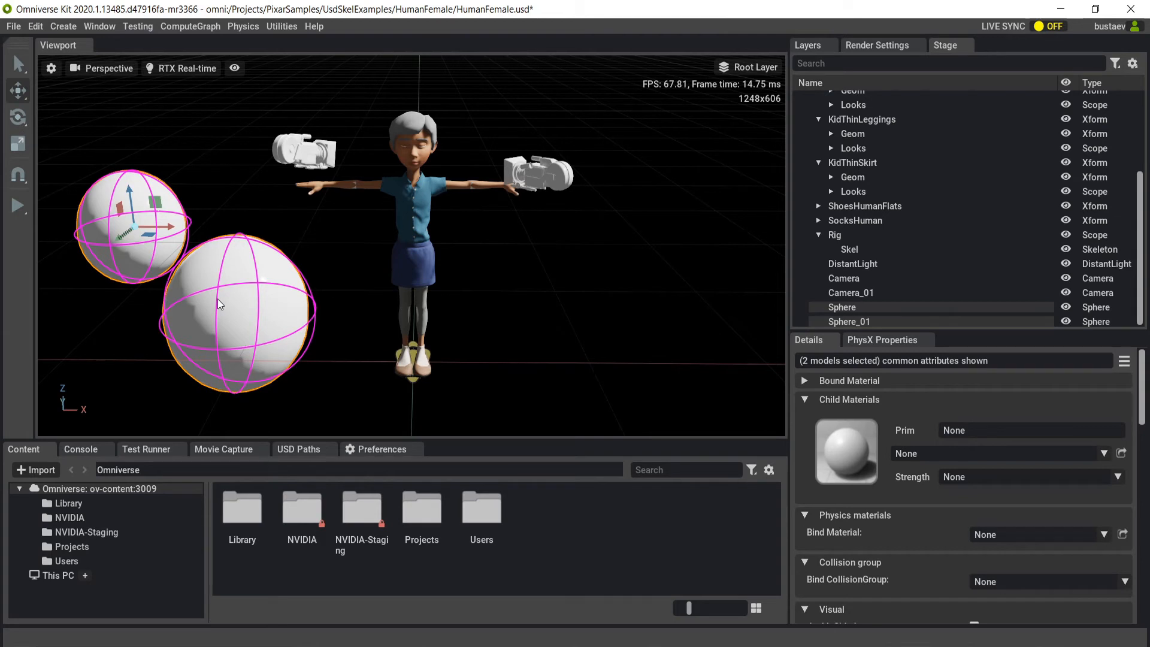
key("Delete")
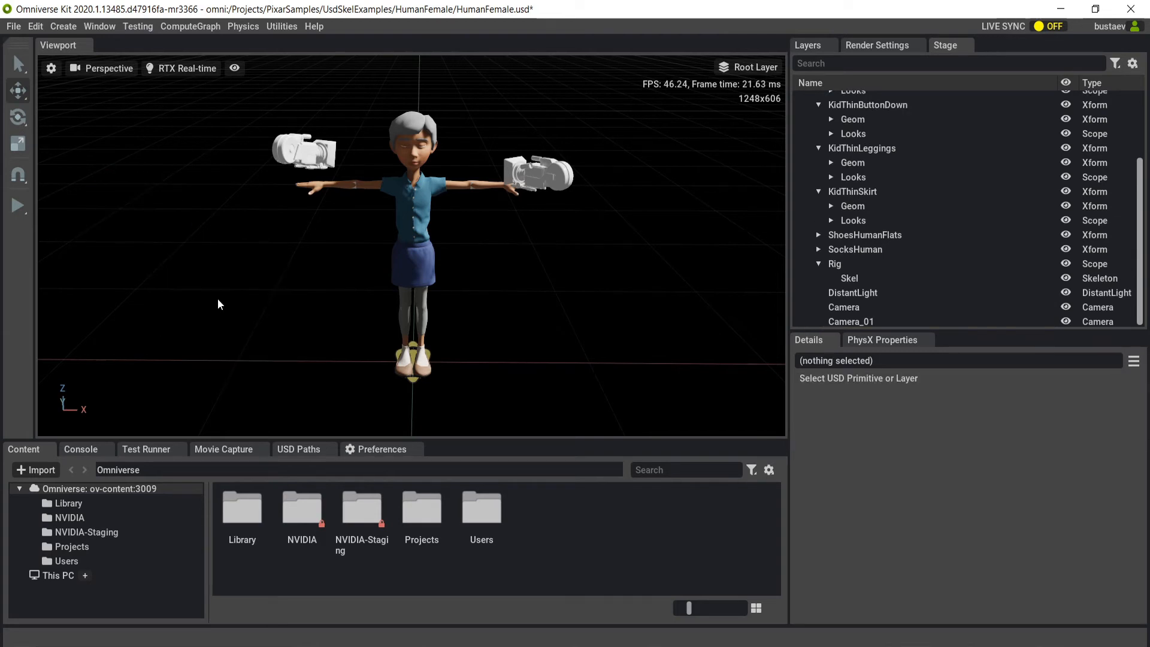
Review the Show By Type options and toggle the display of lights off and back on.
left_click(236, 69)
mouse_move(250, 105)
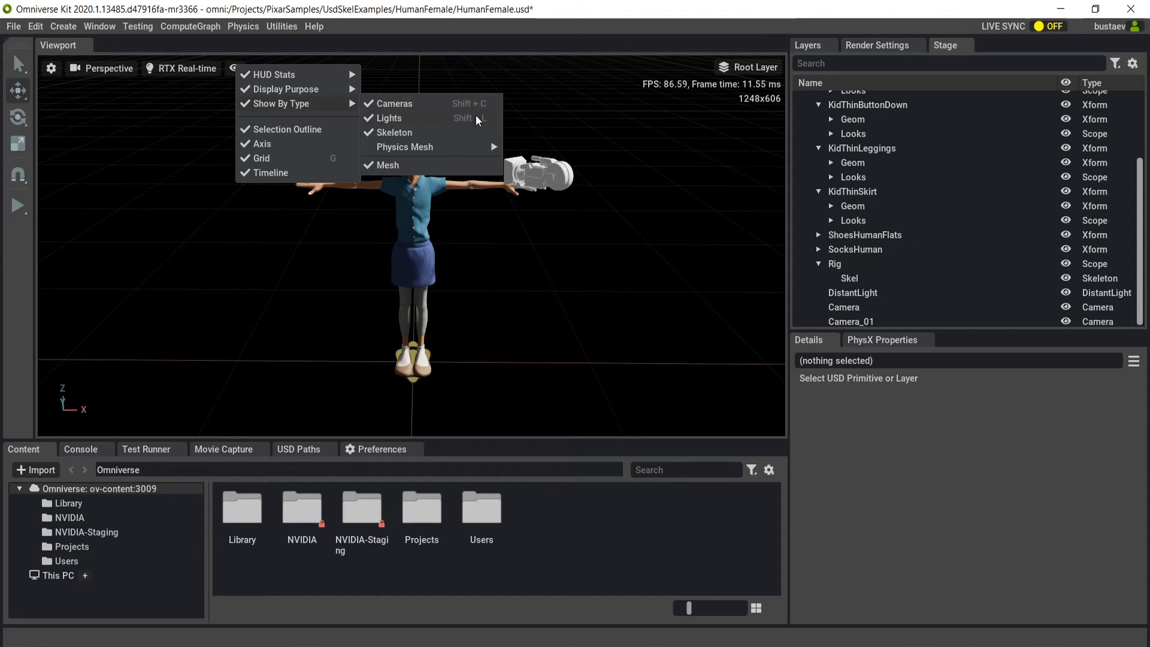
left_click(581, 127)
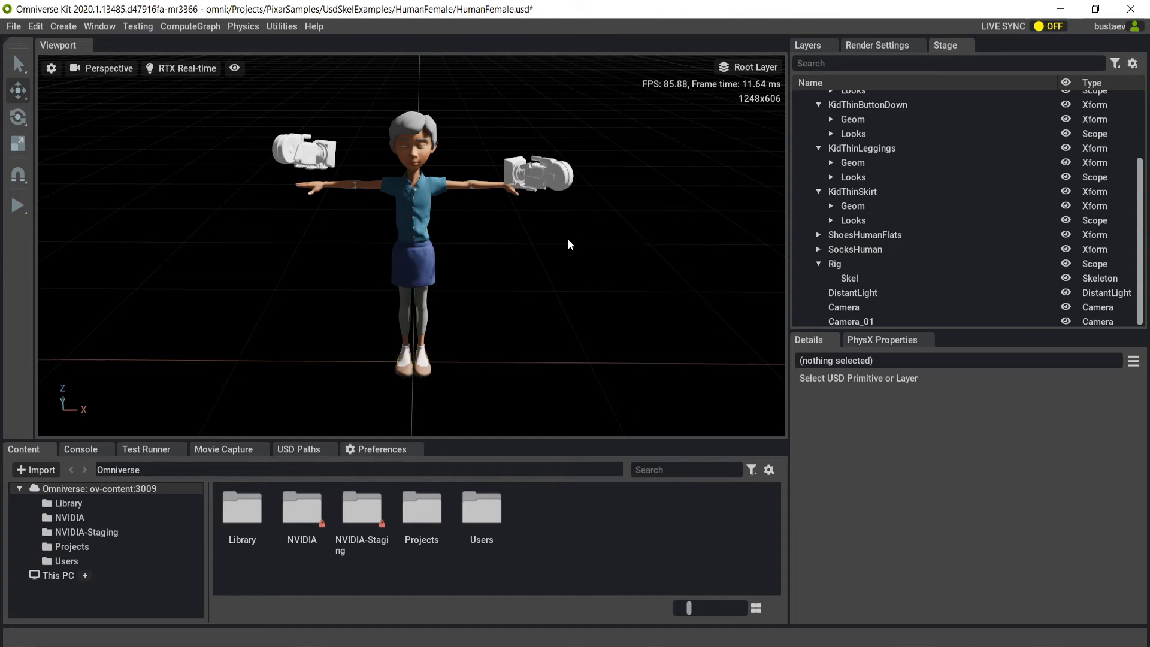
left_click_drag(489, 268, 571, 278, "alt")
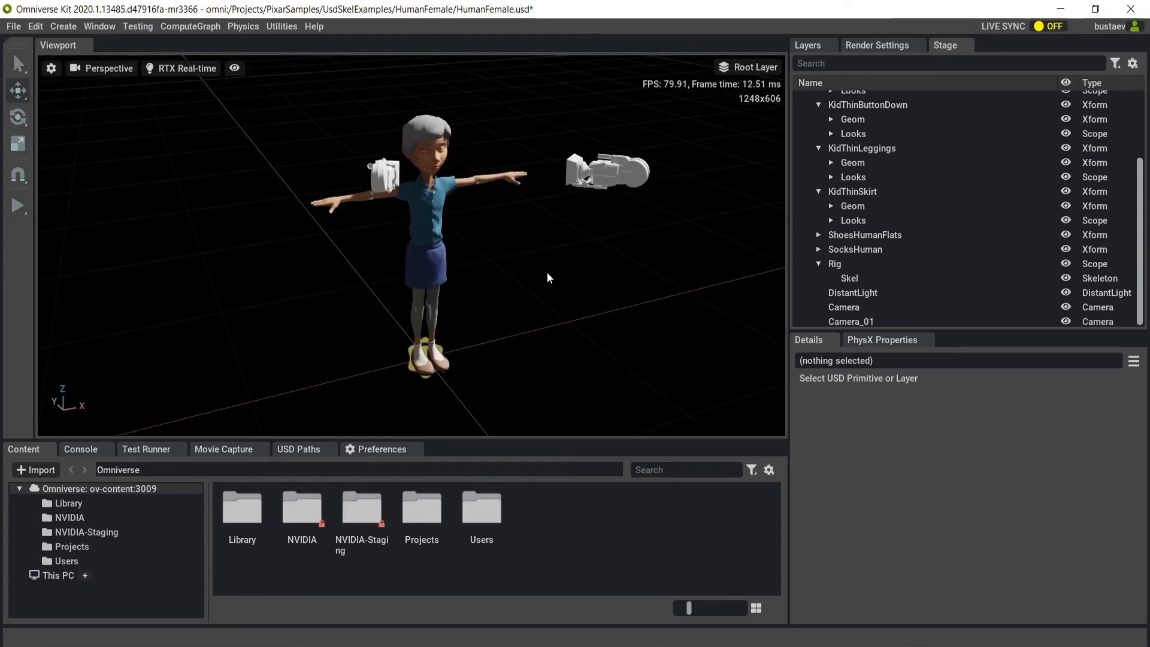
middle_click_drag(548, 275, 461, 261)
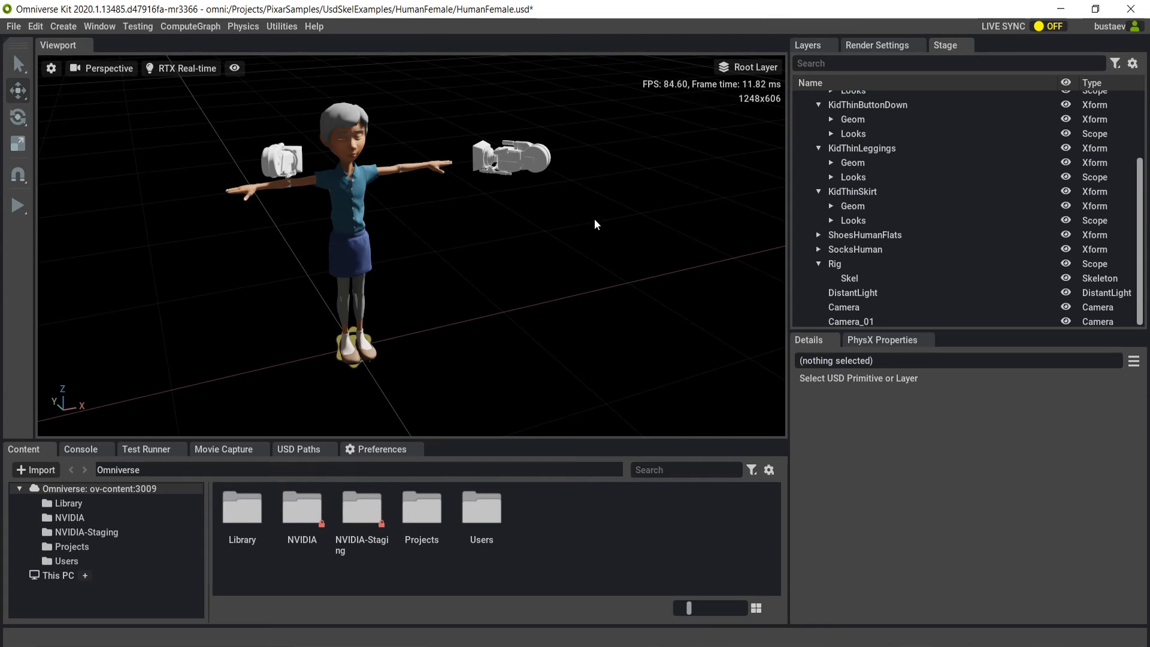
Select the character's shirt, KidThinButtonDown, toggle its visibility repeatedly, ending with it shown, and clear the selection.
left_click(361, 214)
key("h")
key("h")
key("h")
key("h")
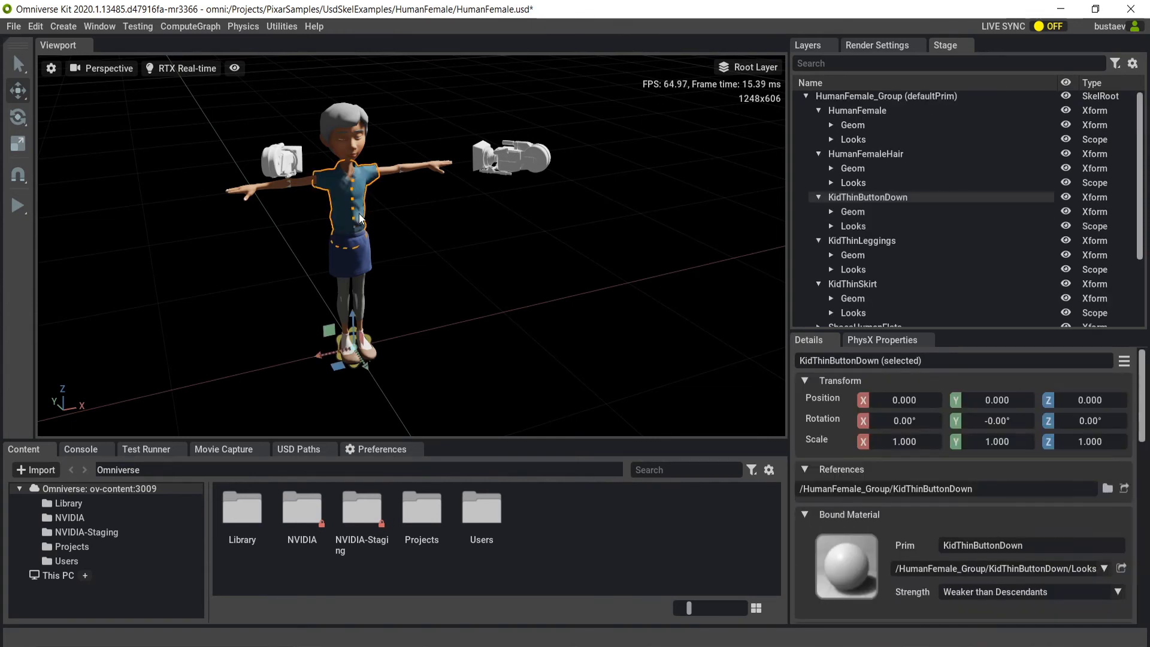
key("h")
key("h")
key("h")
key("h")
key("h")
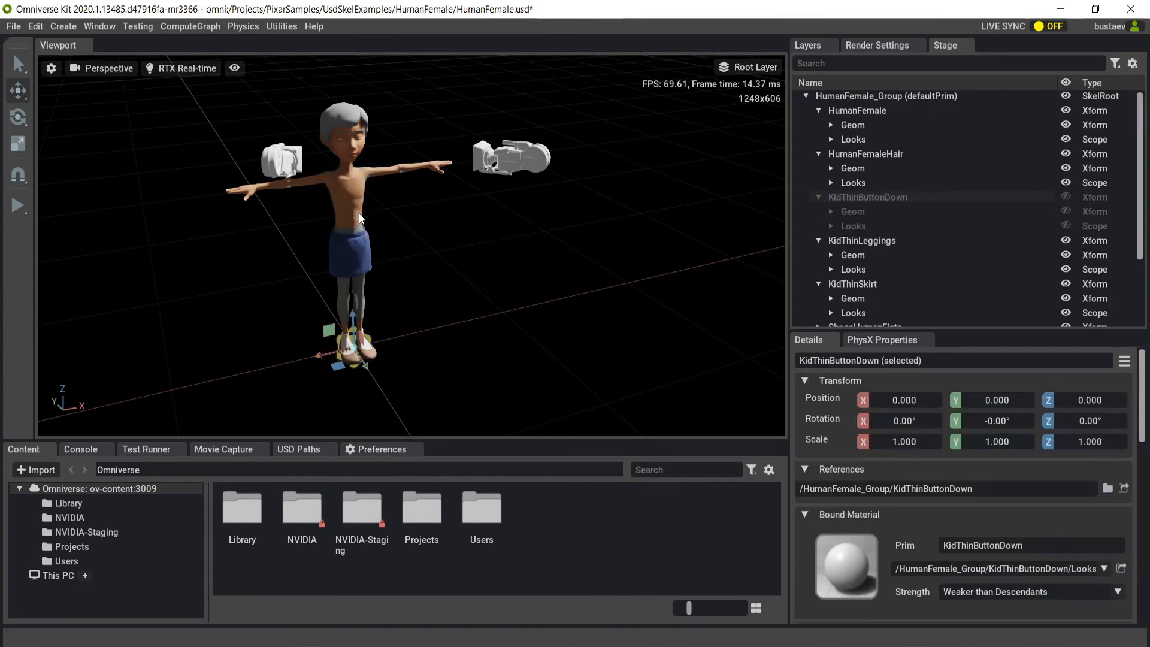
key("h")
left_click(406, 231)
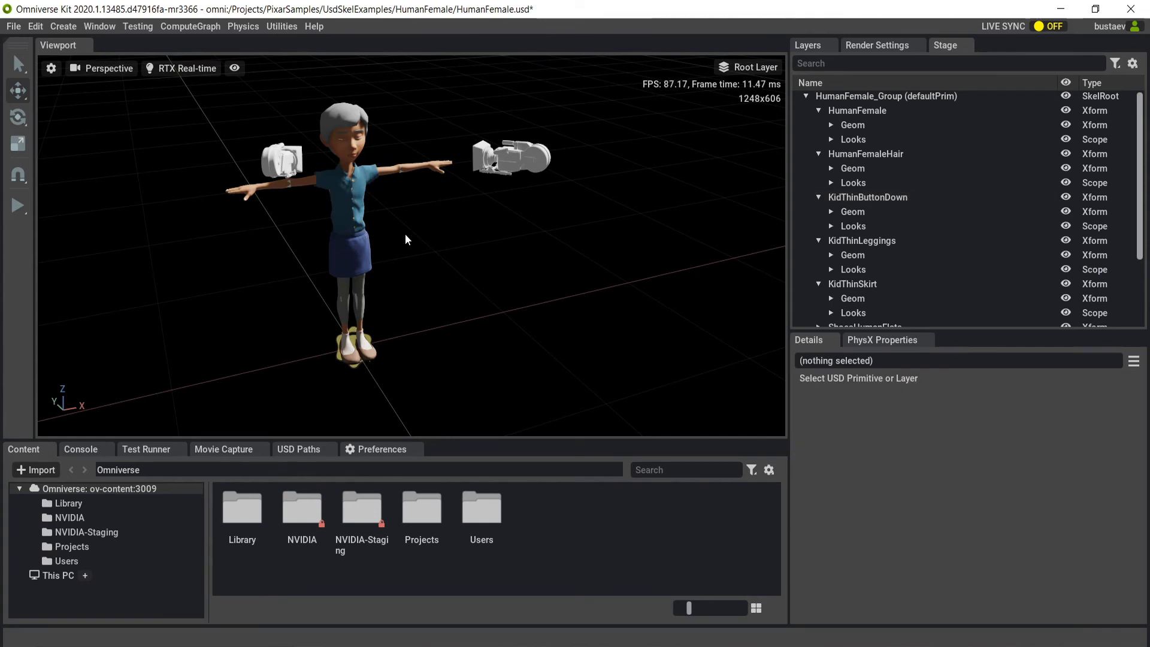
Toggle the viewport's visualization mode twice, ending with the grid, cameras, lights and HUD shown.
key("shift+h")
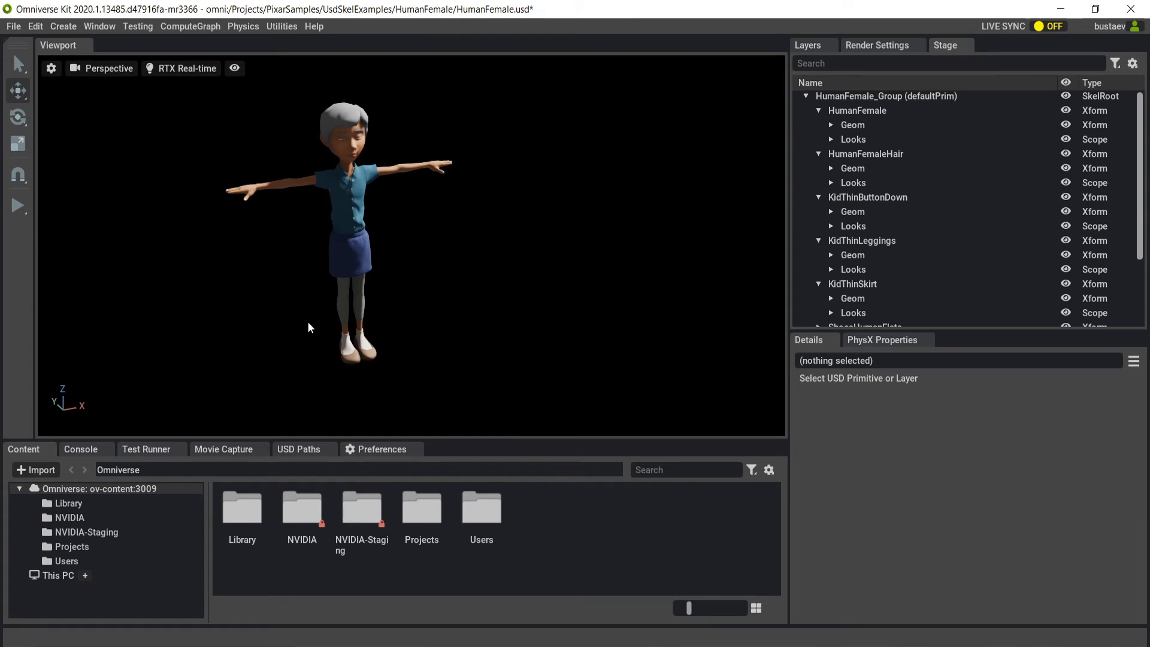
key("shift+h")
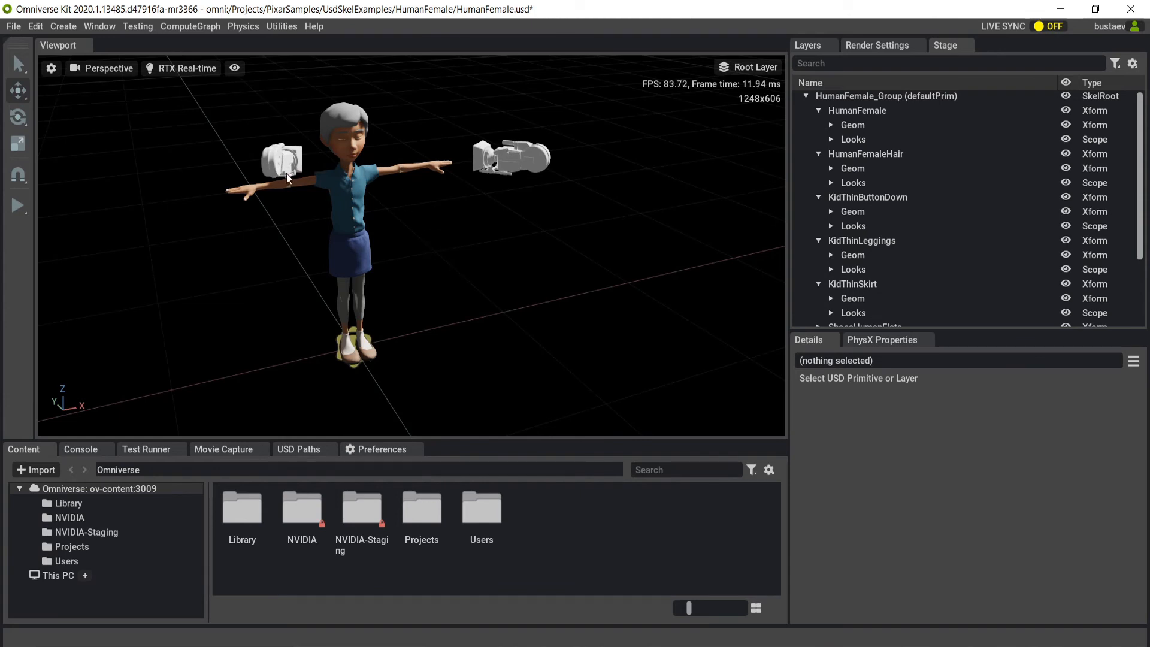
left_click(37, 25)
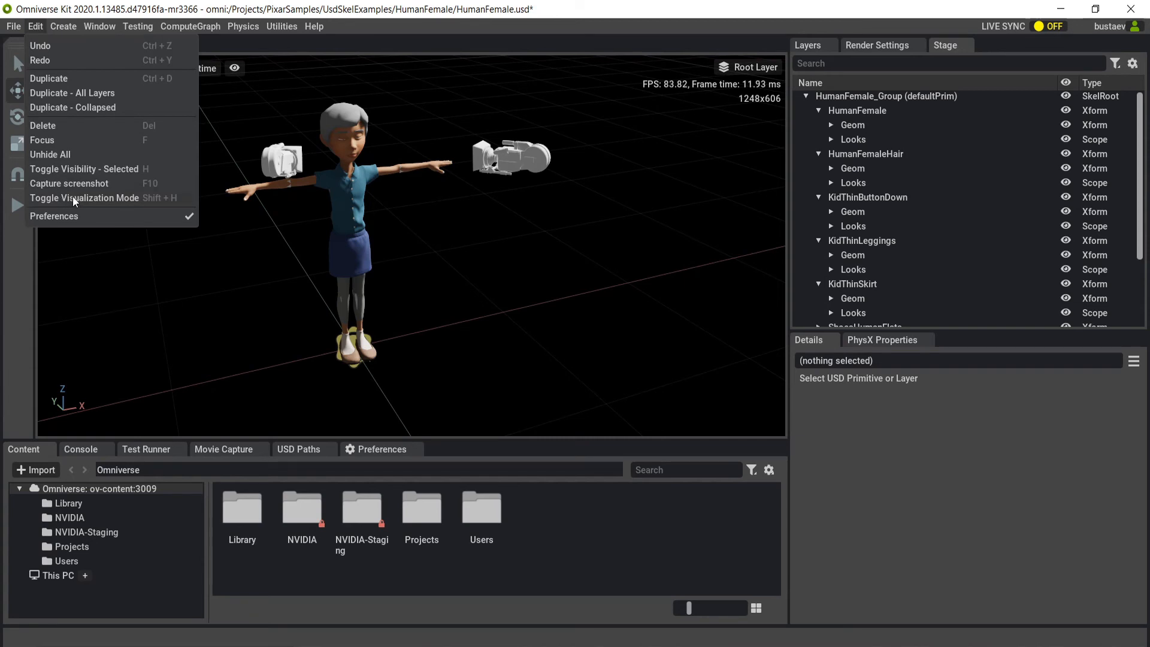
left_click(125, 199)
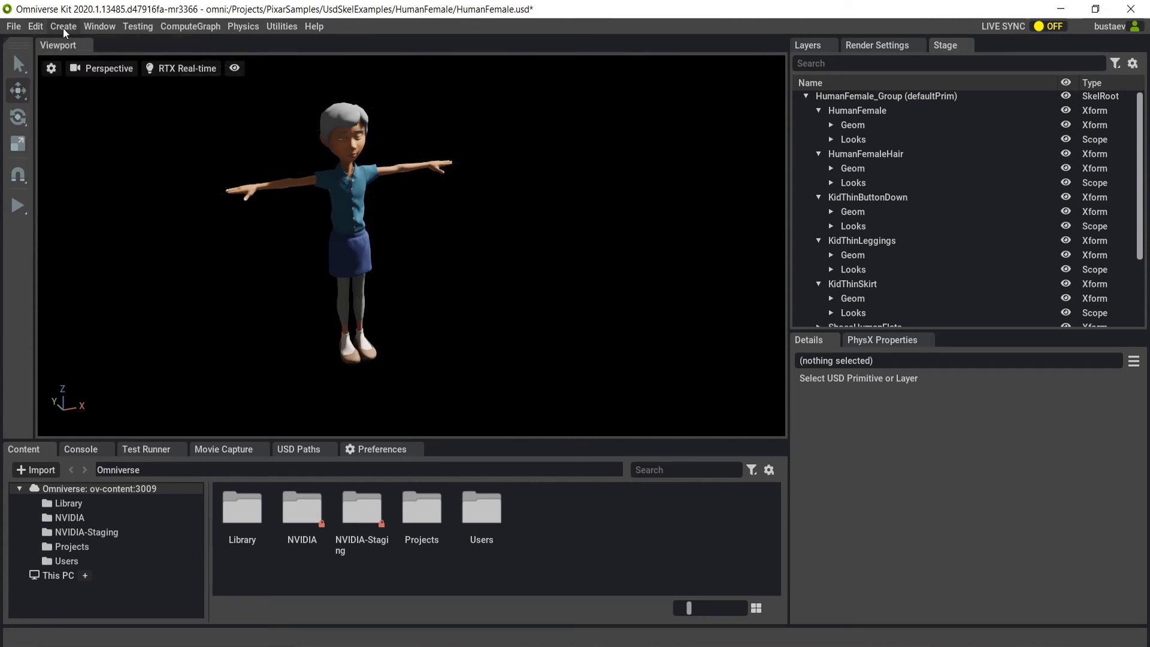
left_click(33, 27)
left_click(94, 197)
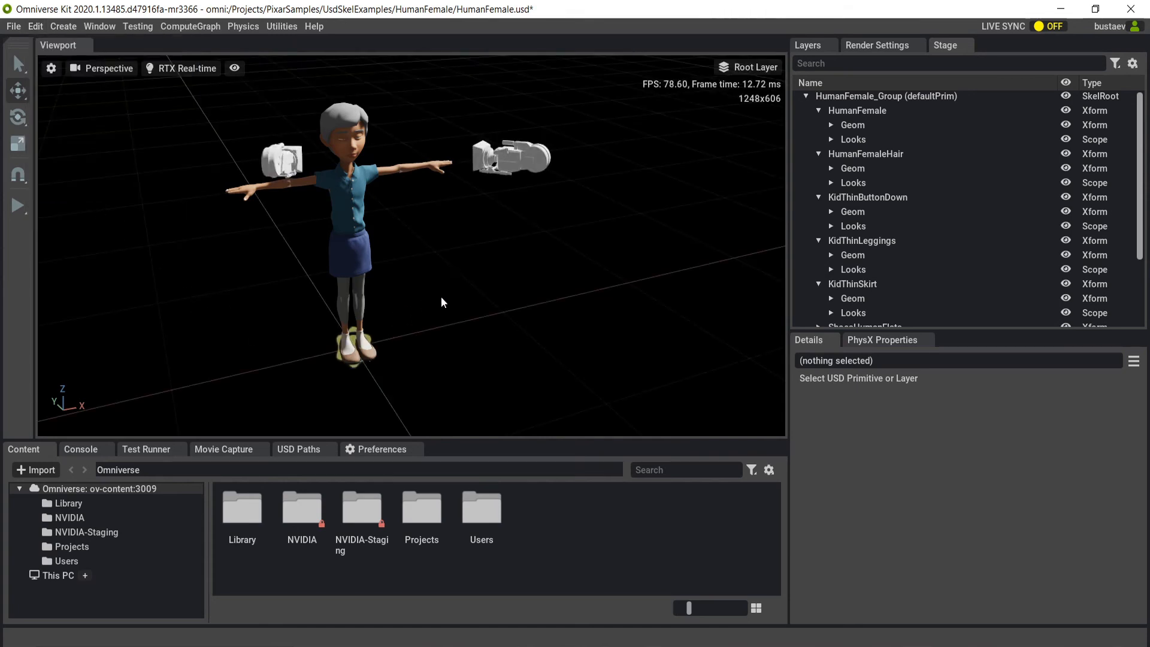
left_click_drag(464, 317, 413, 304, "alt")
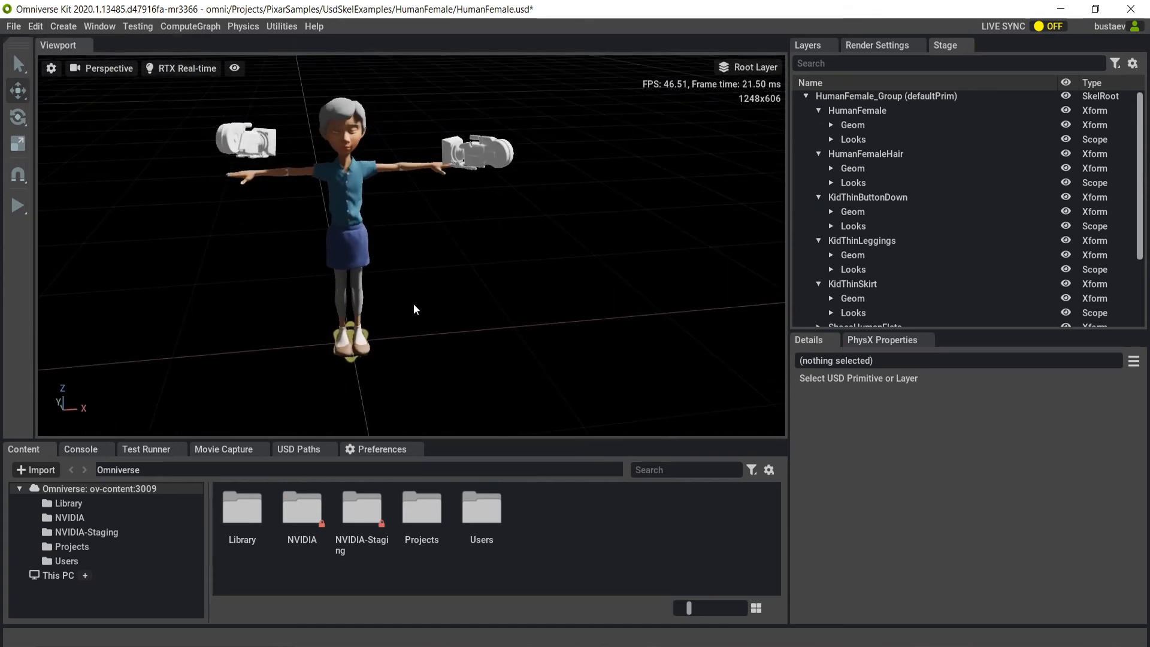
middle_click_drag(418, 246, 441, 285)
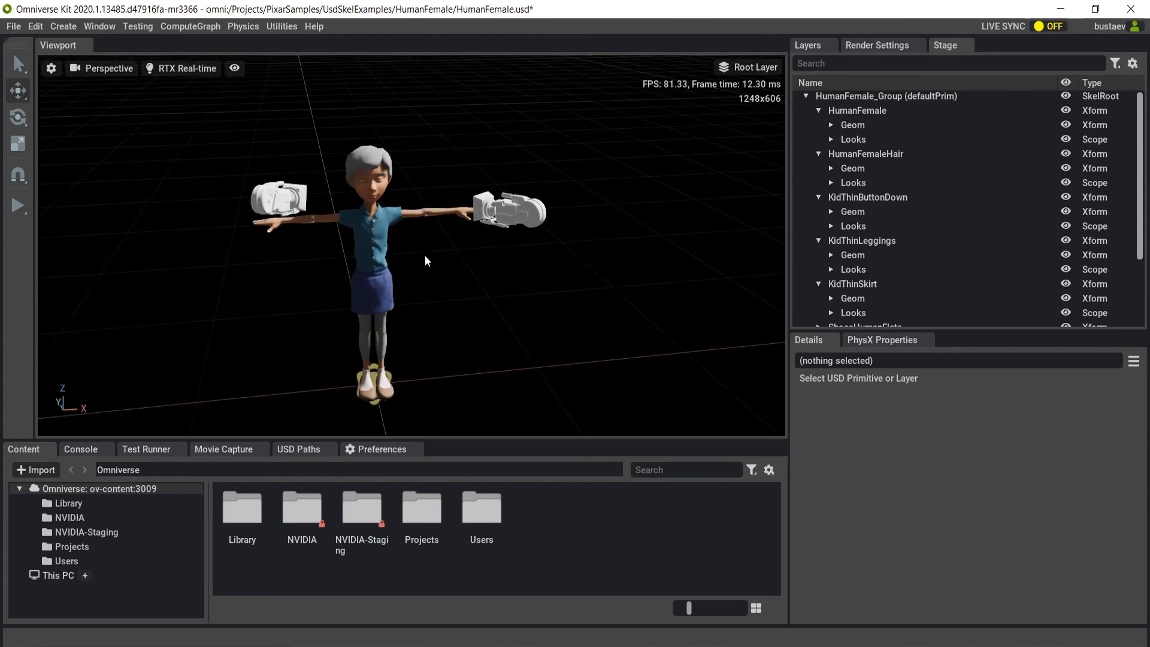
scroll(406, 184, "up", 3)
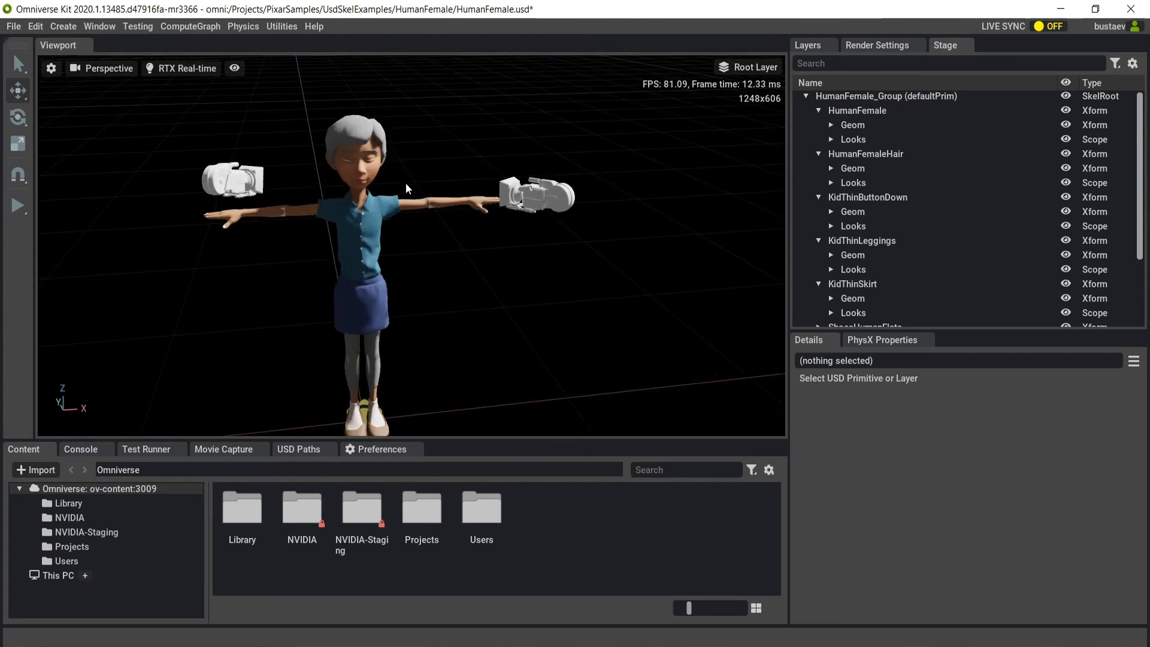
Frame the whole character and review the viewport's HUD Stats display options.
scroll(406, 185, "down", 2)
middle_click_drag(436, 322, 422, 289)
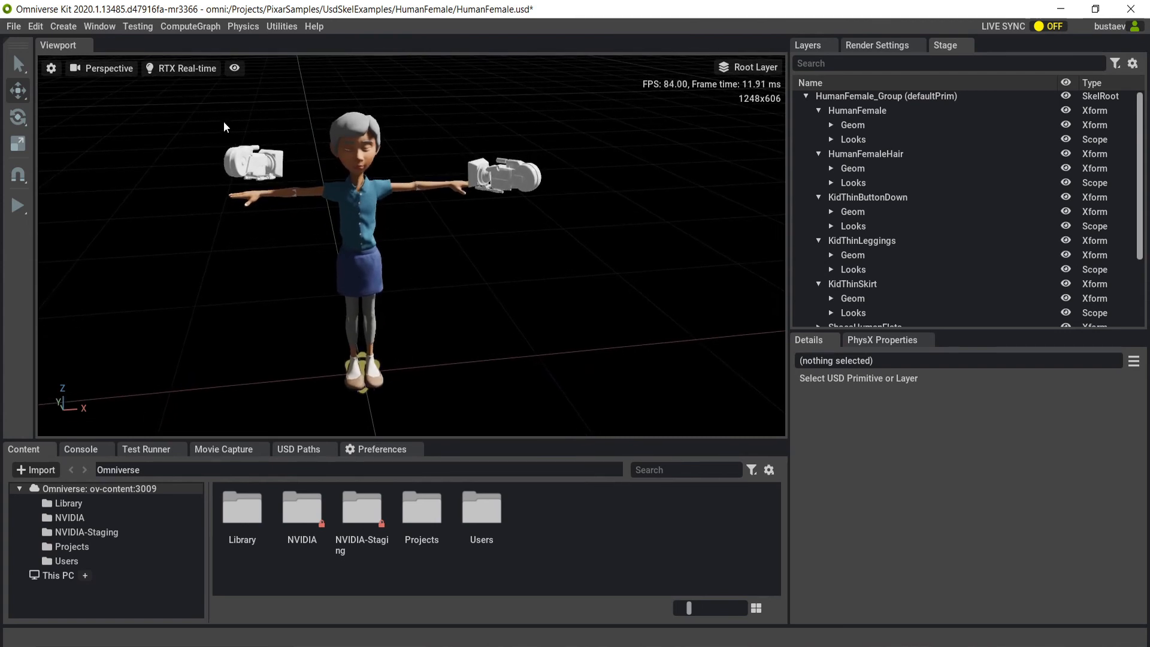
left_click(234, 68)
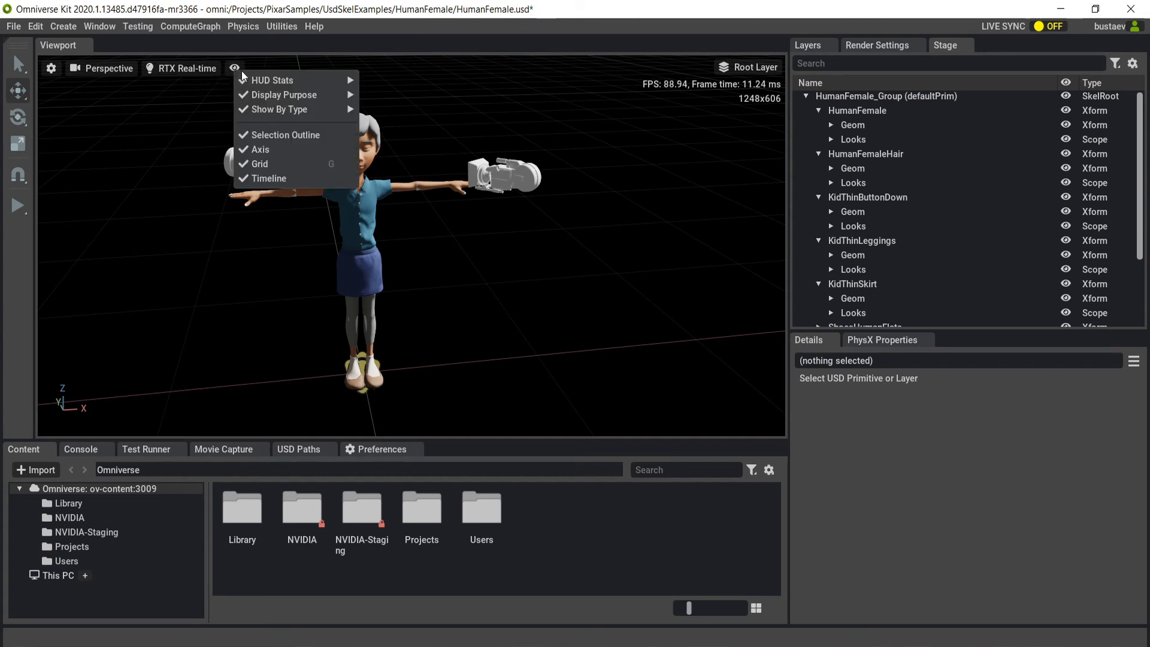
mouse_move(253, 78)
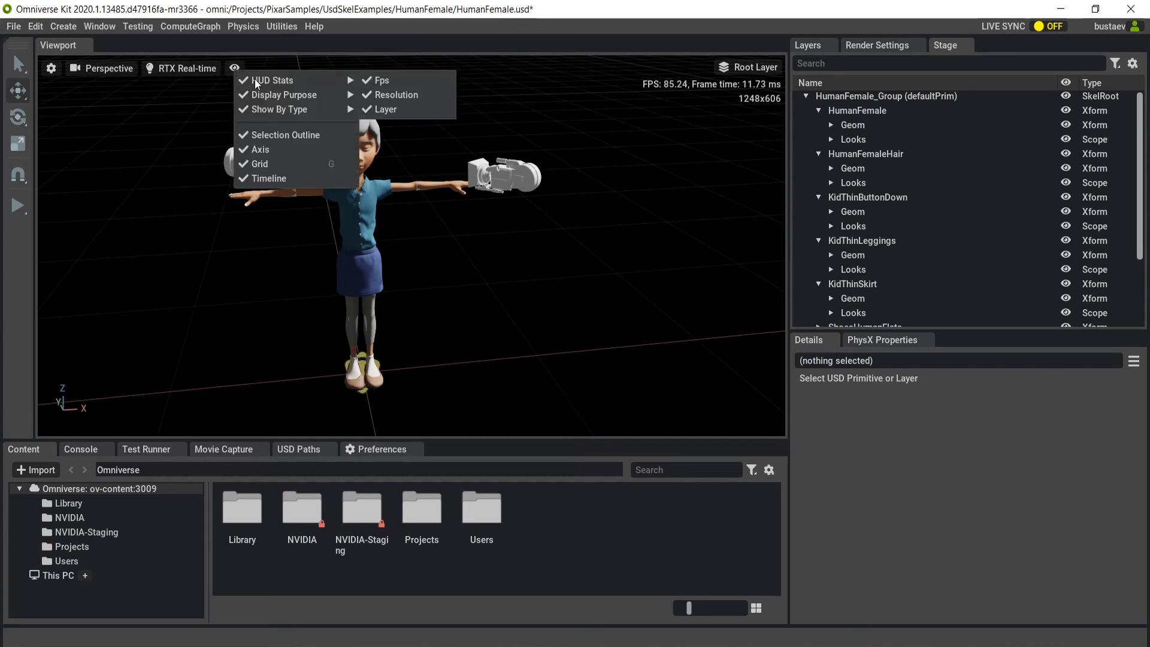
Turn on White mode for the RTX Real-time render and view the character from another angle.
left_click(169, 70)
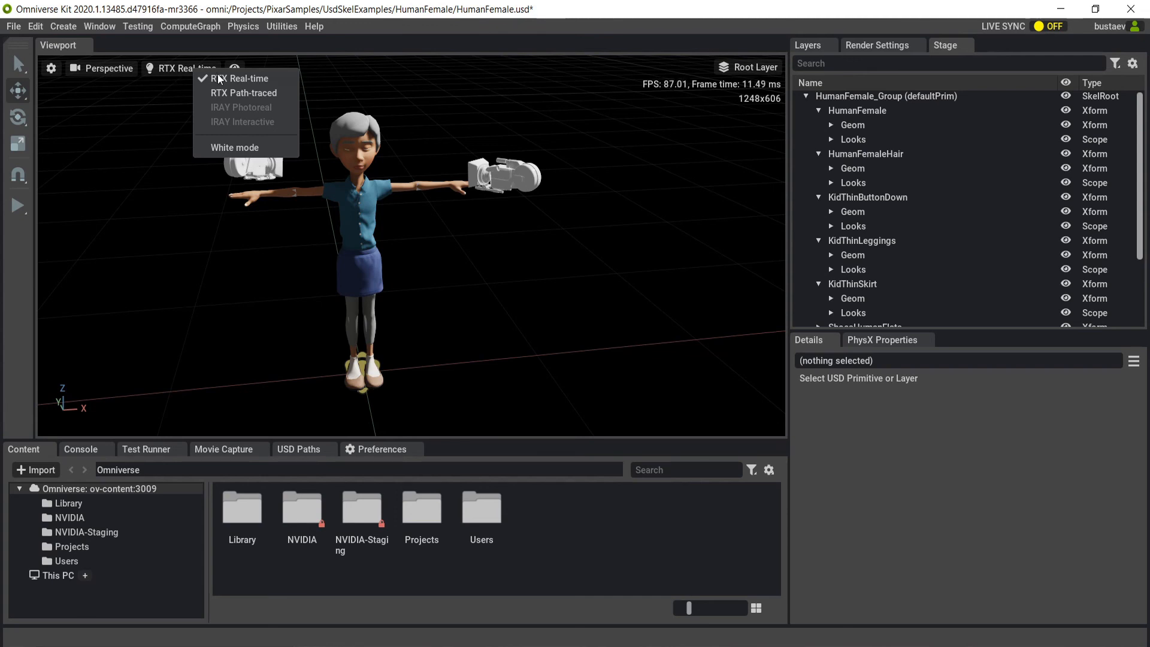
left_click(208, 148)
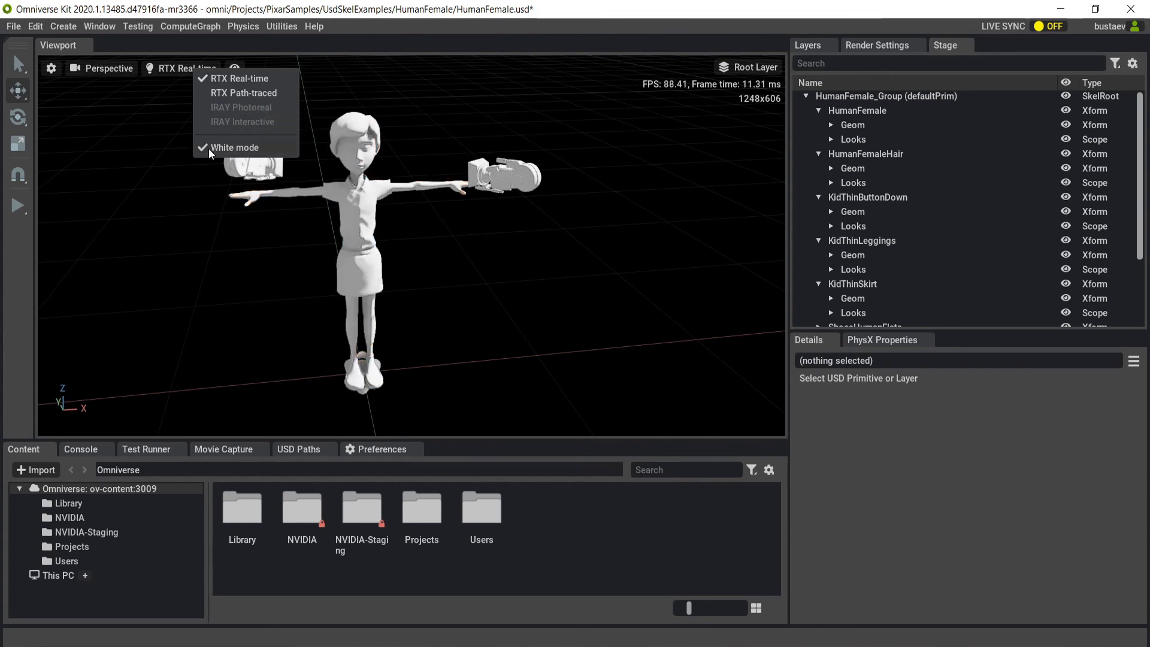
left_click(166, 227)
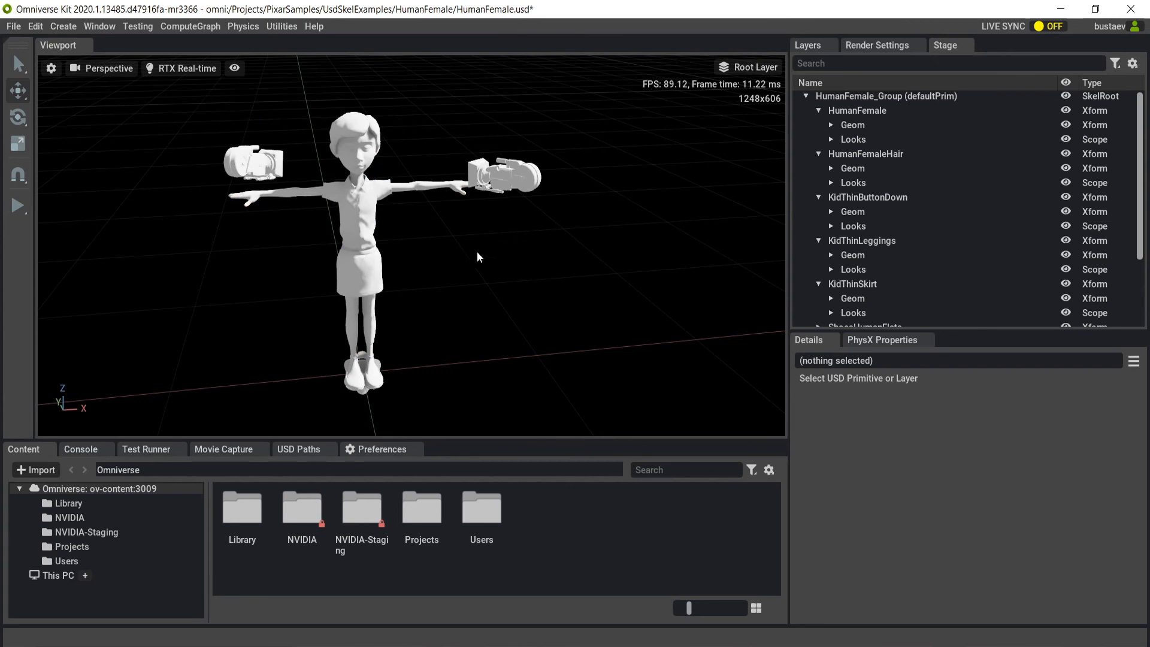
left_click_drag(477, 252, 454, 253, "alt")
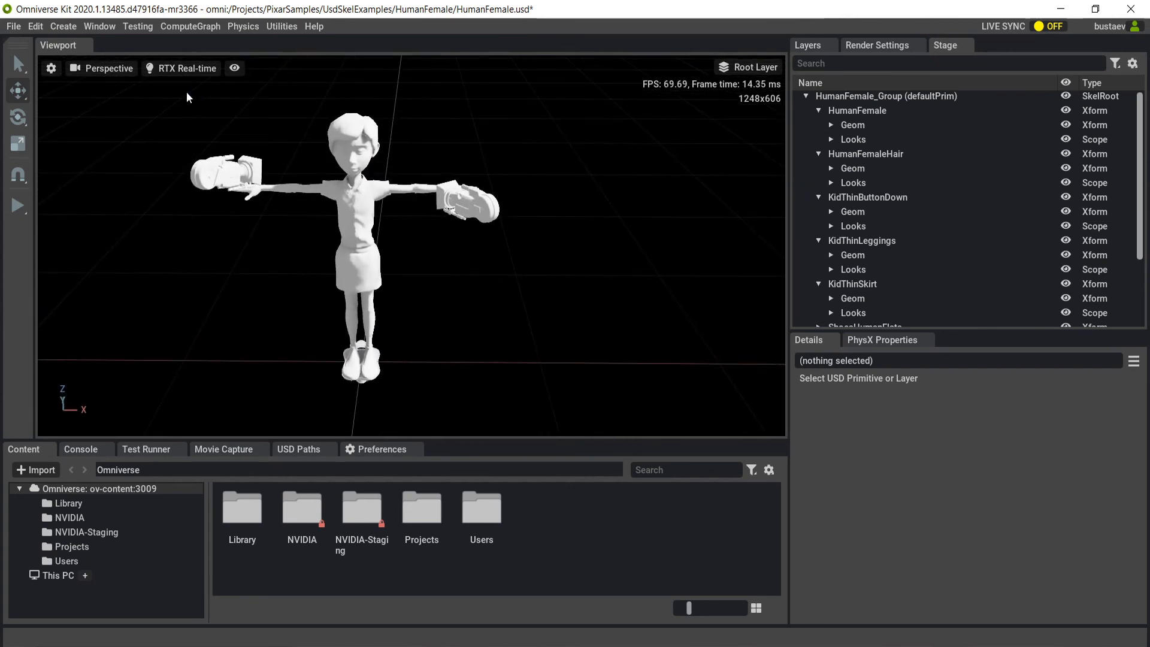
Switch the viewport renderer to RTX Path-traced and view the white-shaded character from another angle.
left_click(188, 71)
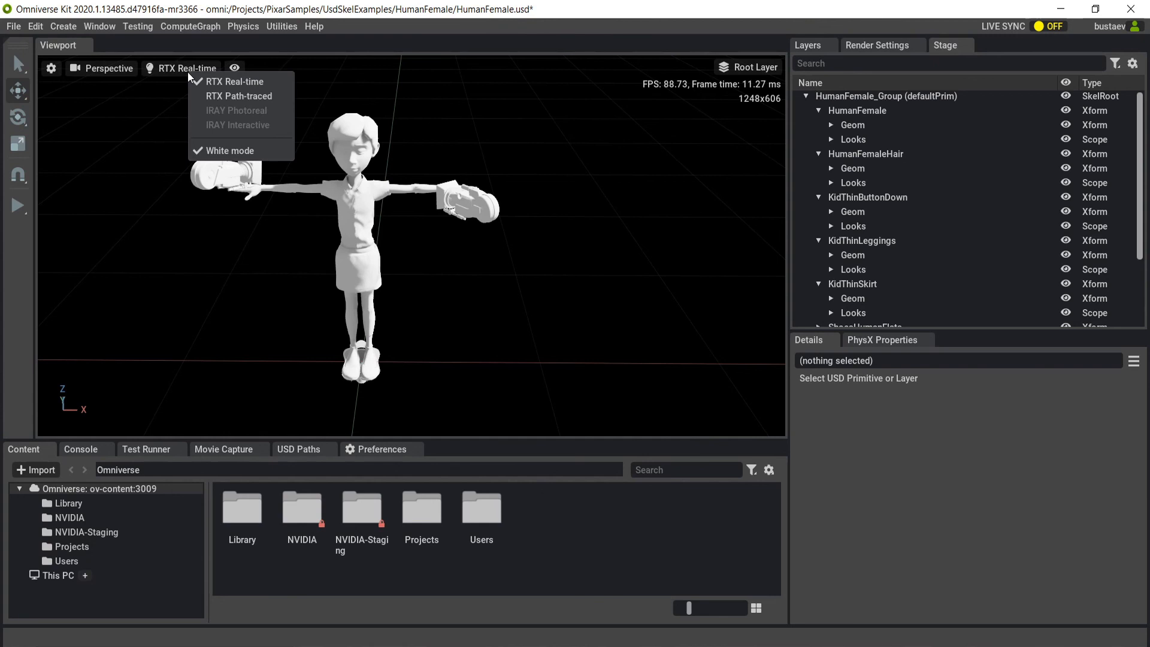
left_click(214, 95)
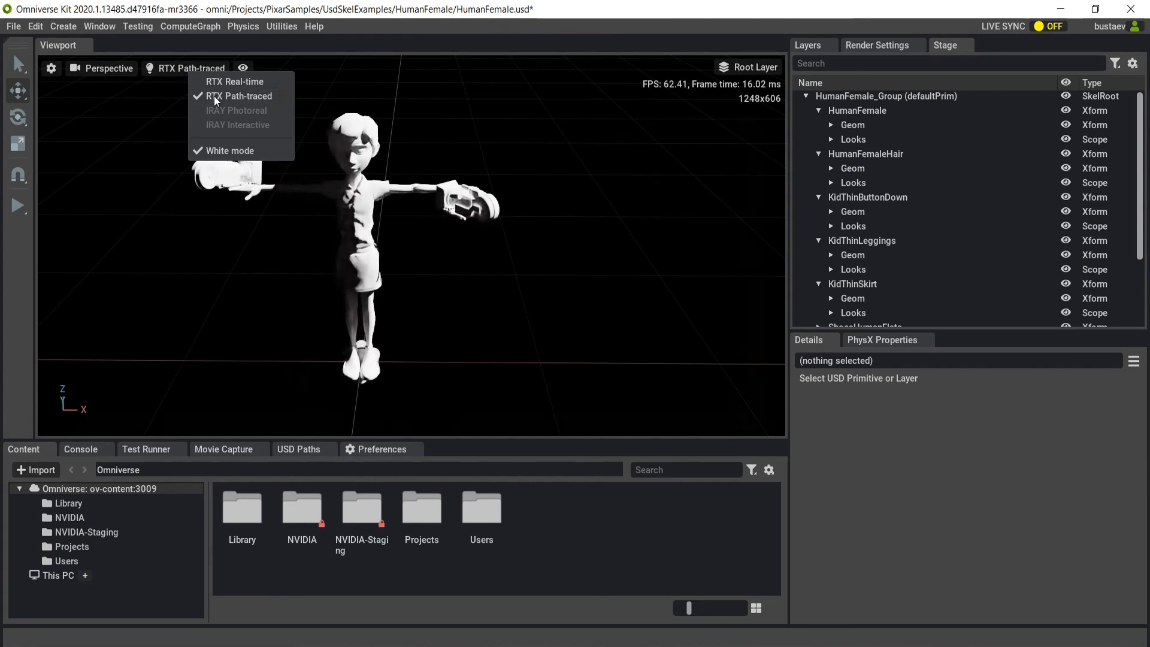
left_click_drag(196, 253, 368, 249, "alt")
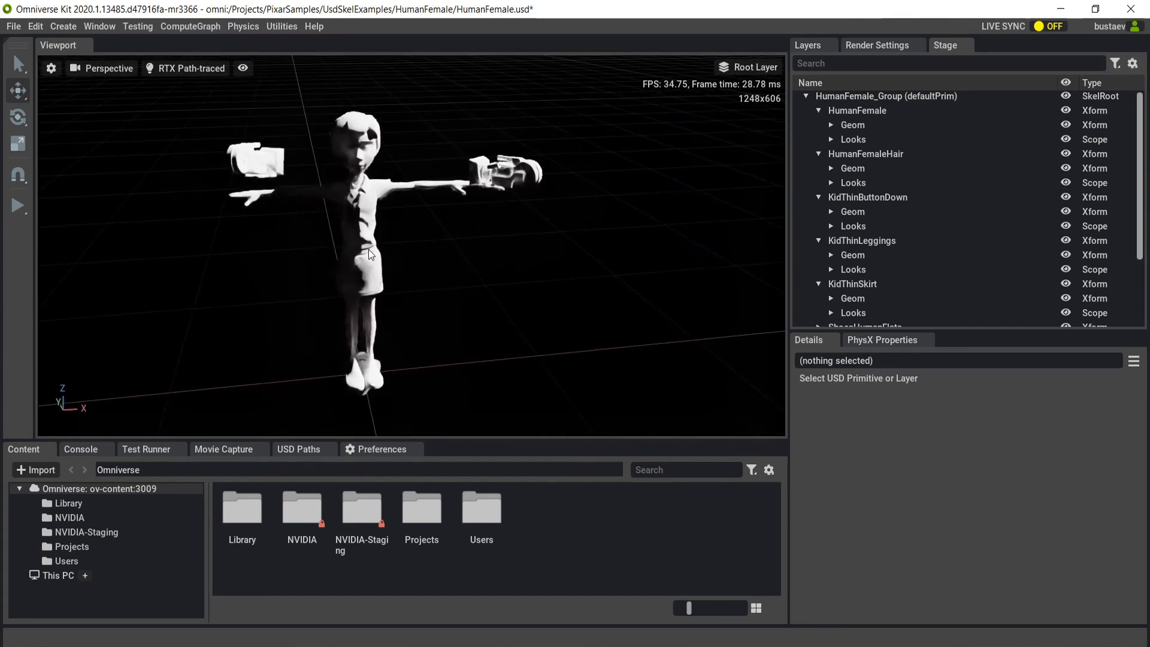
left_click(121, 71)
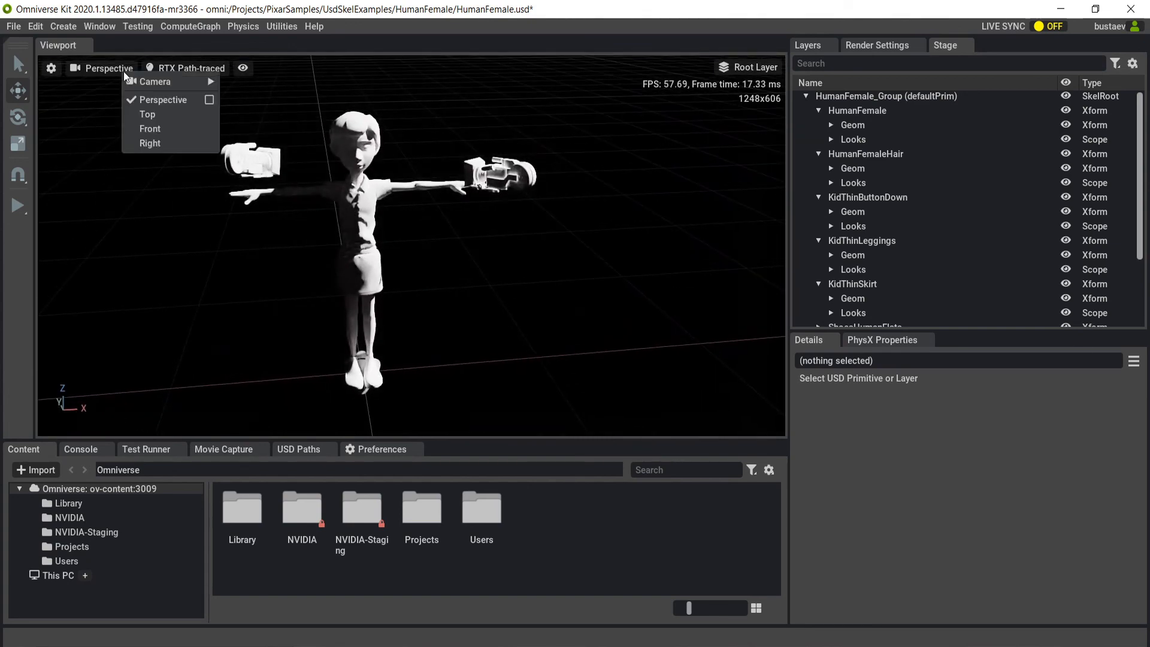
Toggle White mode off and on repeatedly in the path-traced render, ending with it on.
left_click(179, 67)
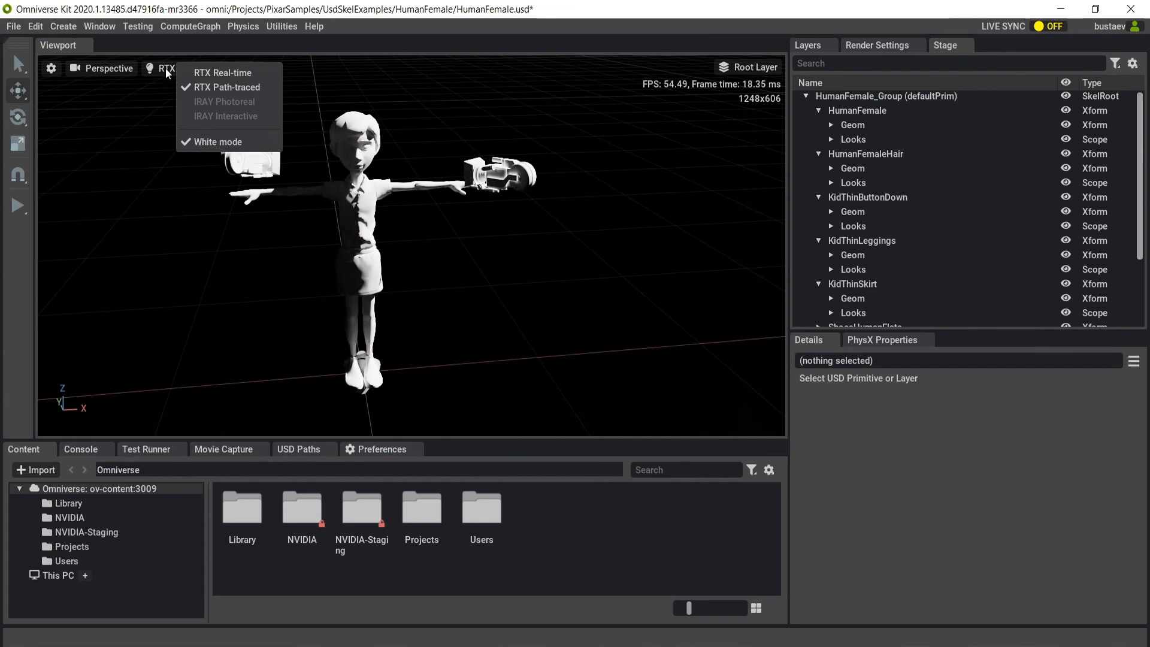
left_click(206, 142)
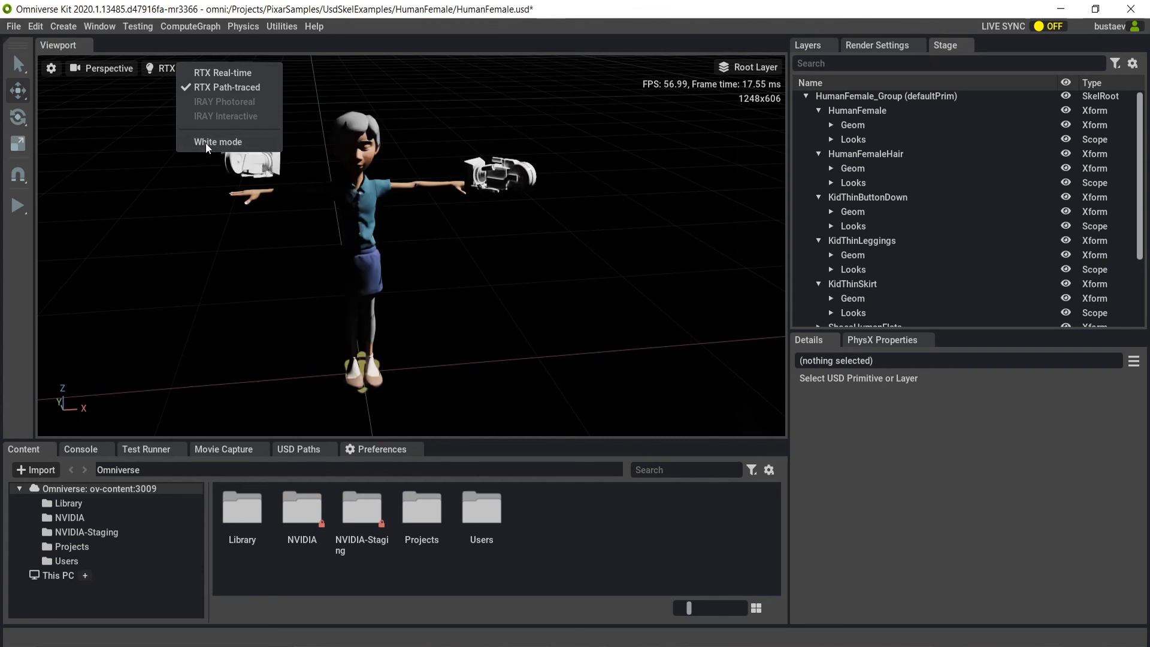
left_click(205, 143)
left_click(206, 143)
left_click(206, 142)
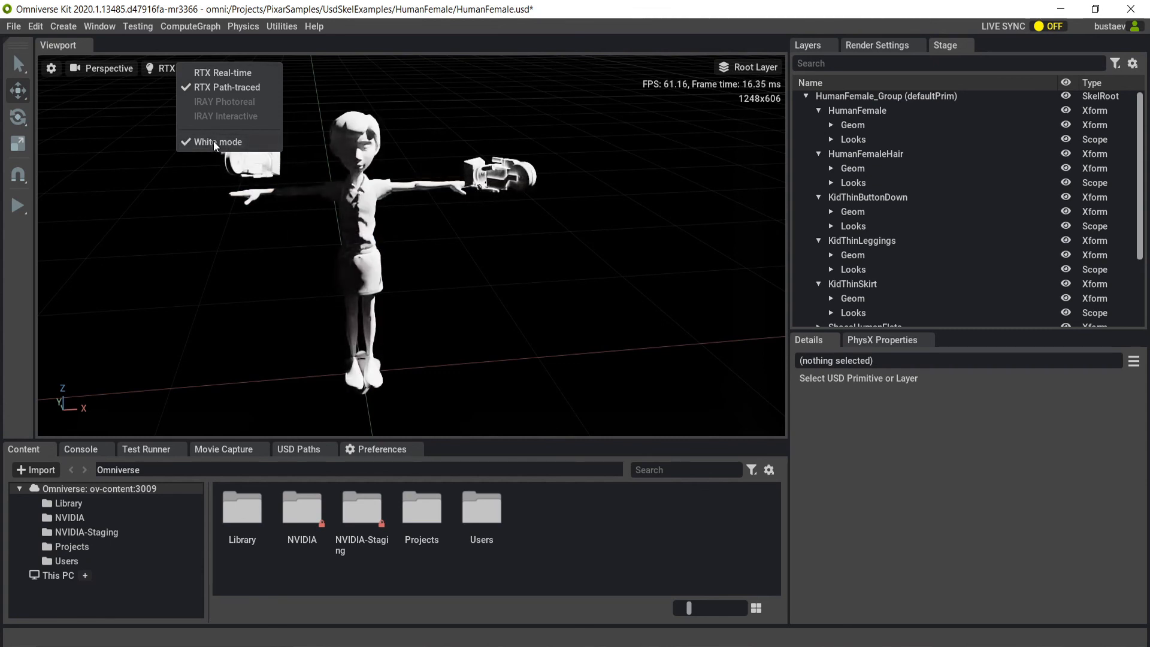
Turn off White mode and set the viewport renderer back to RTX Real-time.
left_click(213, 141)
left_click(215, 73)
left_click(240, 301)
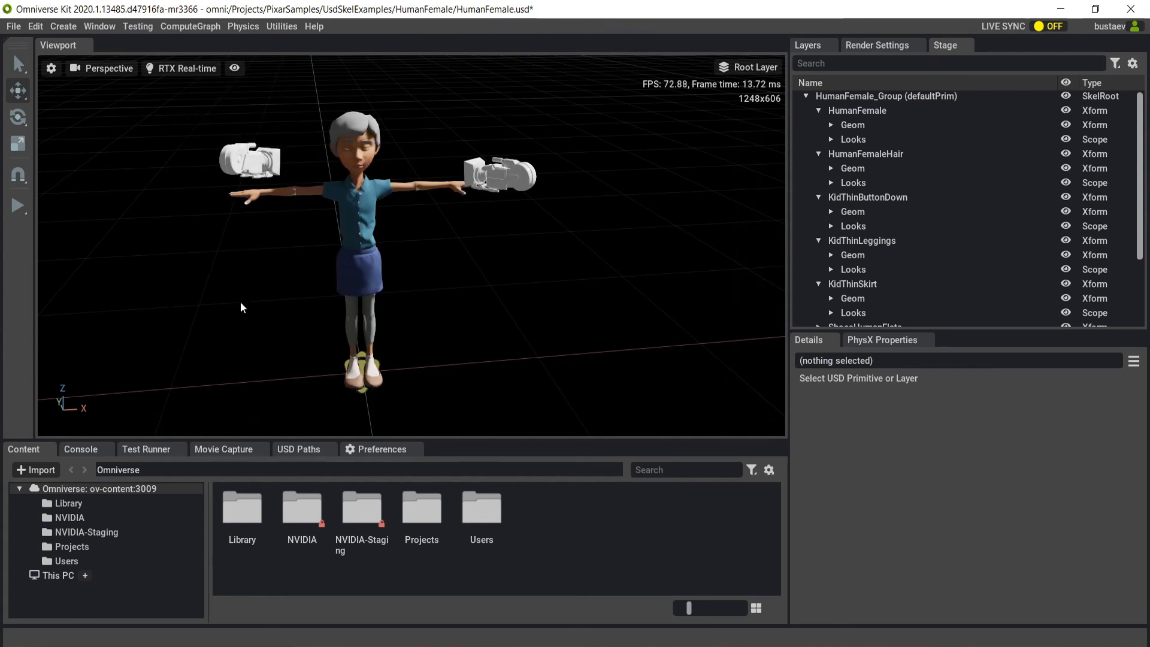
left_click_drag(239, 300, 346, 264, "alt")
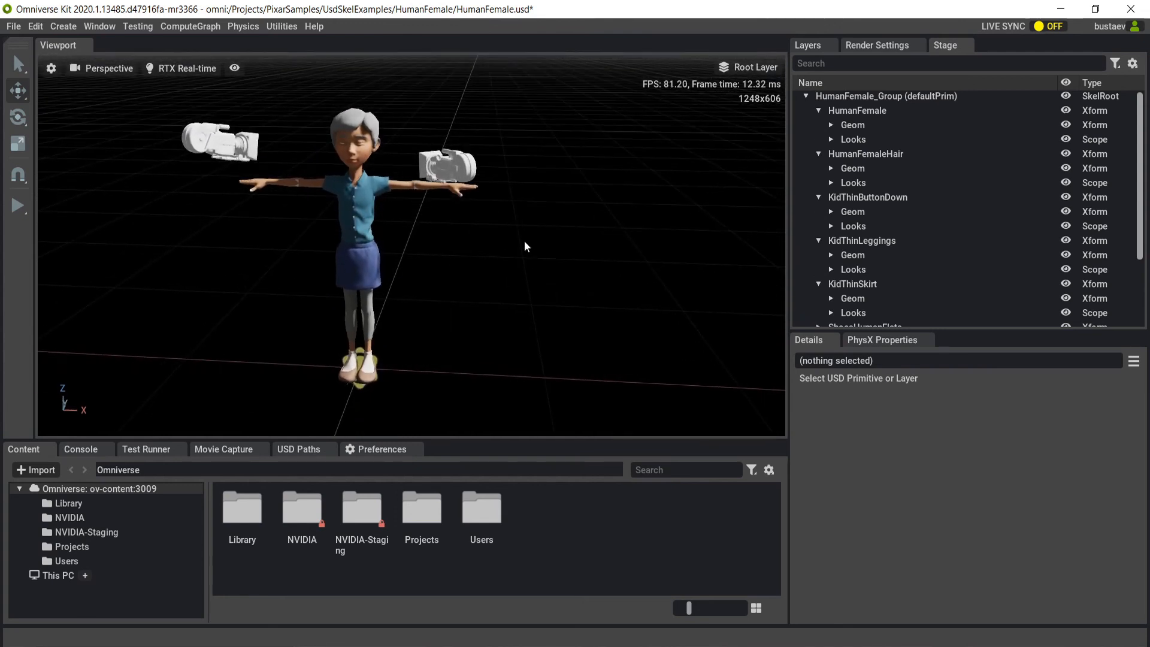